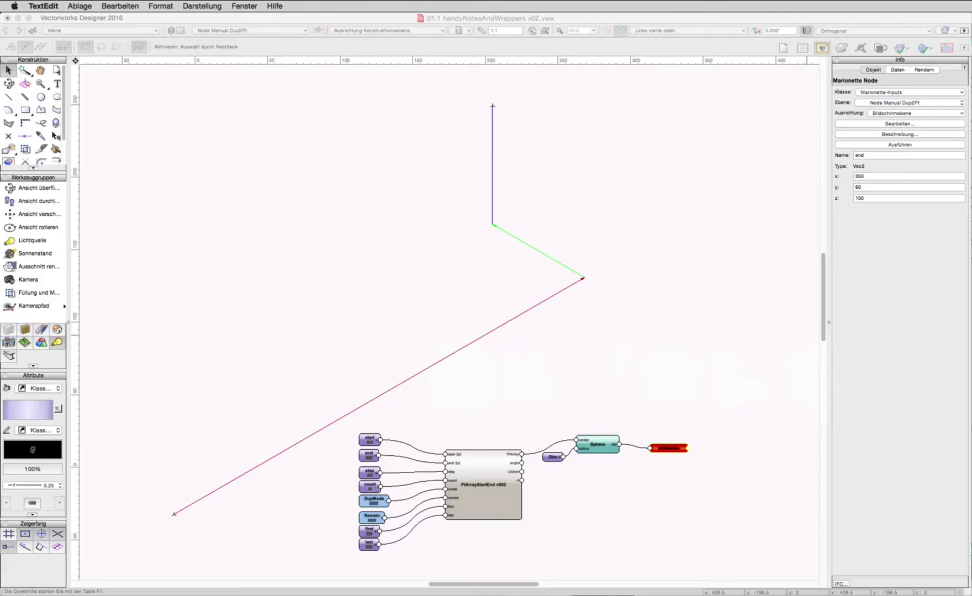
- Select the PtArrayStartEnd node and zoom to it so its ports are legible
{"action": "left_click", "coordinate": [487, 495]}
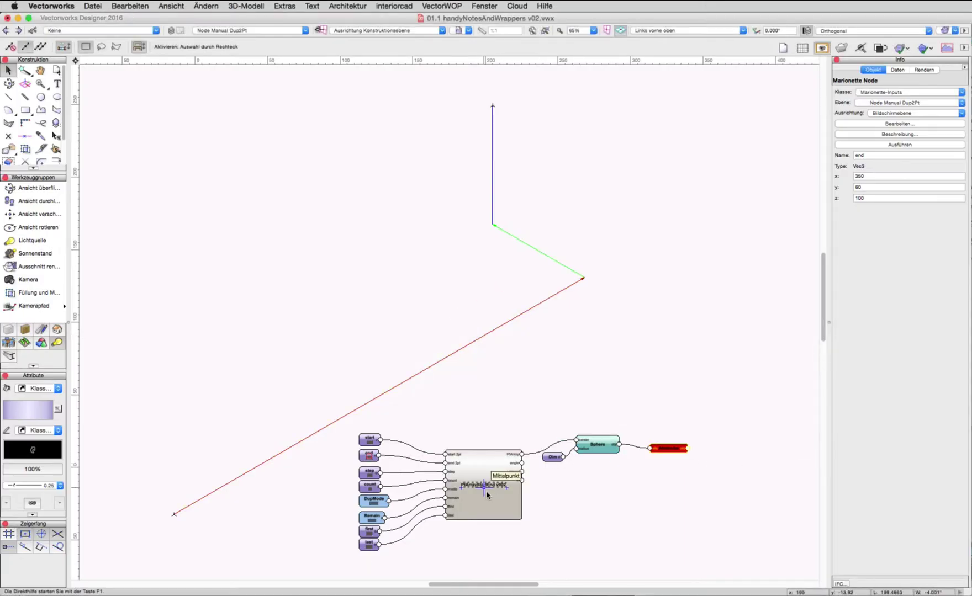
{"action": "left_click", "coordinate": [487, 495]}
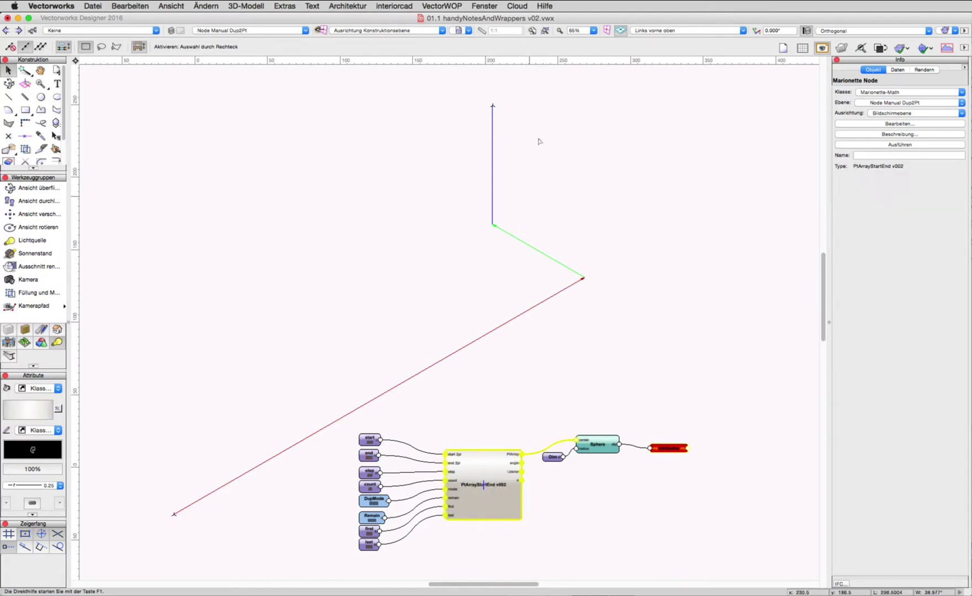
{"action": "left_click", "coordinate": [545, 31]}
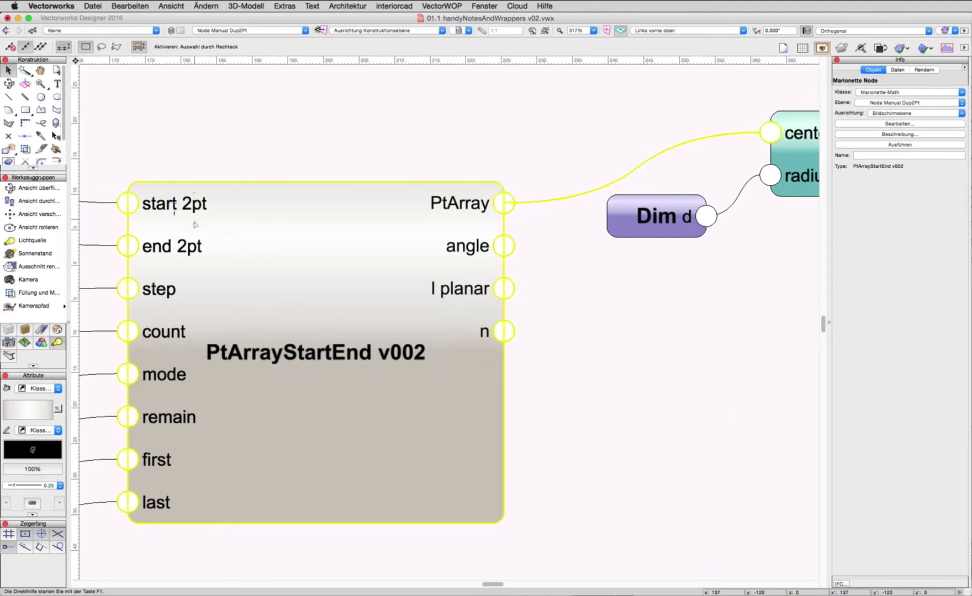
- Check the start and end node coordinates, then pan back toward the input nodes
{"action": "middle_click_drag", "start_coordinate": [195, 221], "coordinate": [660, 313]}
{"action": "left_click", "coordinate": [230, 239]}
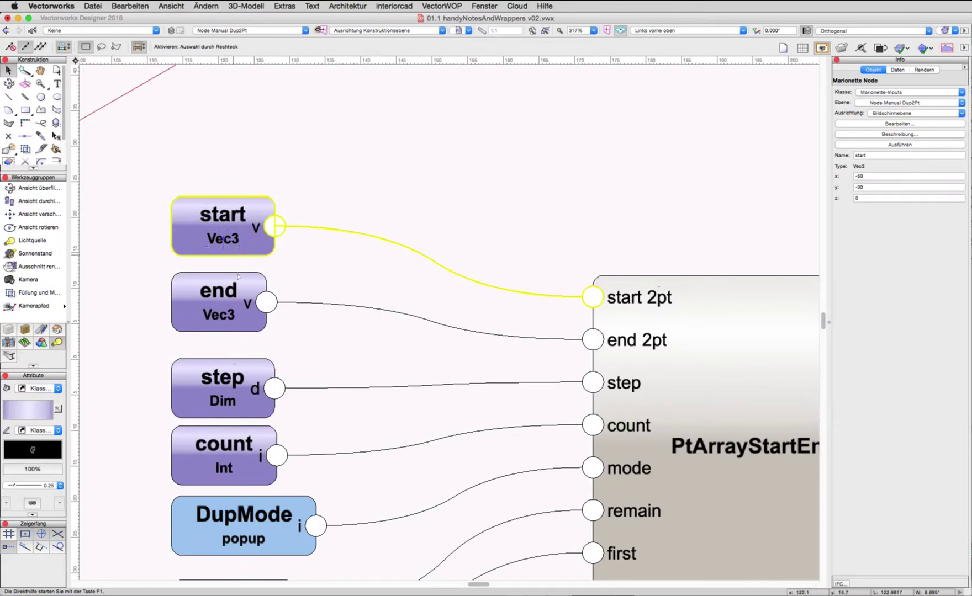
{"action": "left_click", "coordinate": [251, 301]}
{"action": "scroll", "coordinate": [709, 346], "scroll_direction": "right", "scroll_amount": 15}
{"action": "scroll", "coordinate": [710, 346], "scroll_direction": "down", "scroll_amount": 3}
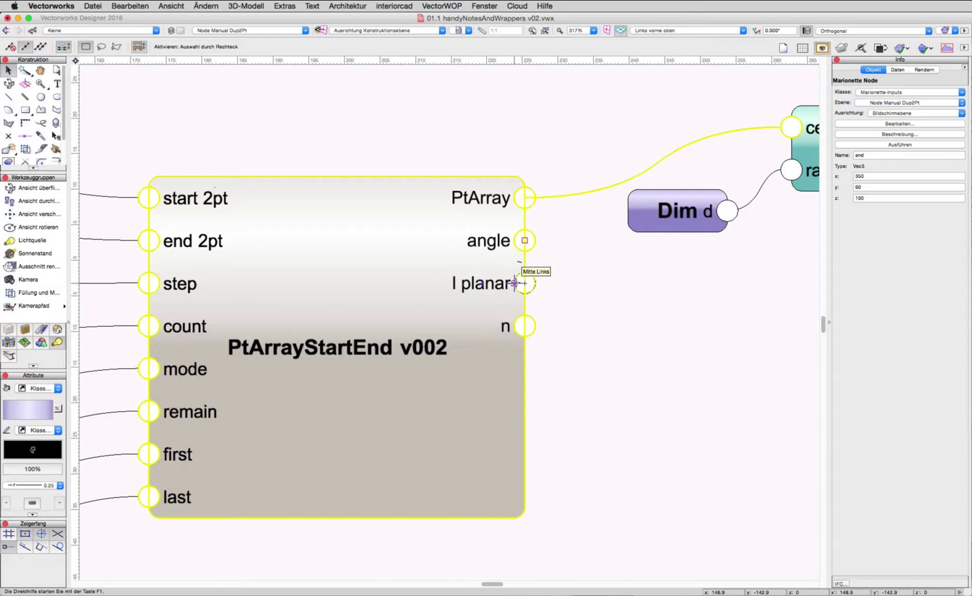
{"action": "scroll", "coordinate": [514, 283], "scroll_direction": "down", "scroll_amount": 5}
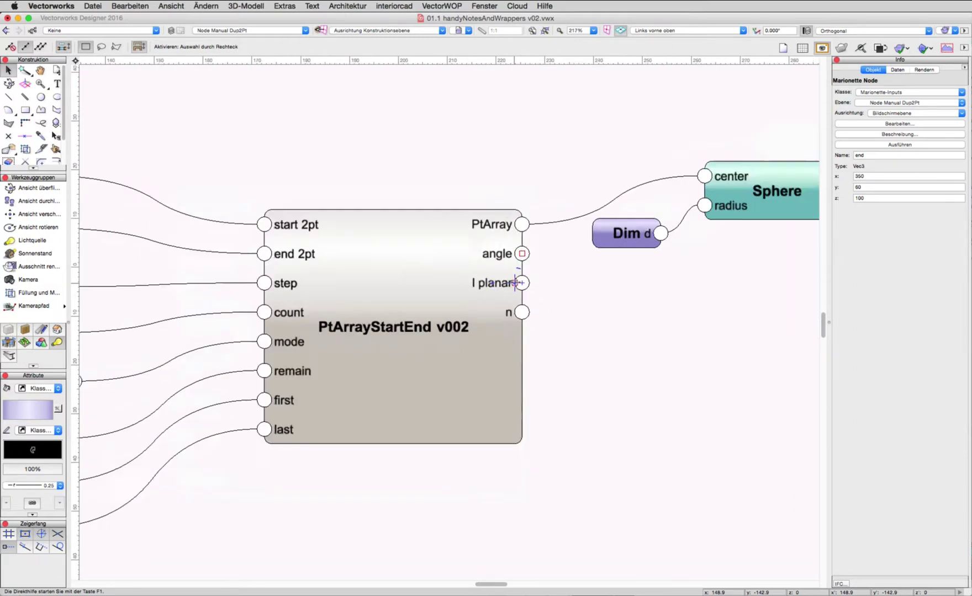
{"action": "middle_click_drag", "start_coordinate": [320, 317], "coordinate": [470, 360]}
- Run the network with DupMode kept at 2 start-step-count
{"action": "left_click", "coordinate": [370, 391]}
{"action": "scroll", "coordinate": [385, 390], "scroll_direction": "down", "scroll_amount": 1}
{"action": "scroll", "coordinate": [387, 388], "scroll_direction": "down", "scroll_amount": 4}
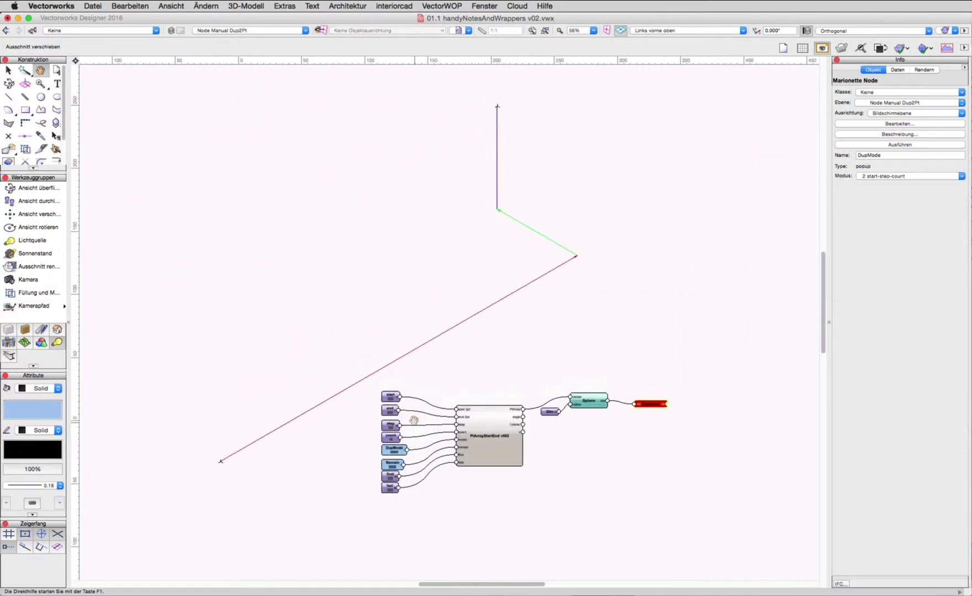
{"action": "left_click", "coordinate": [894, 175]}
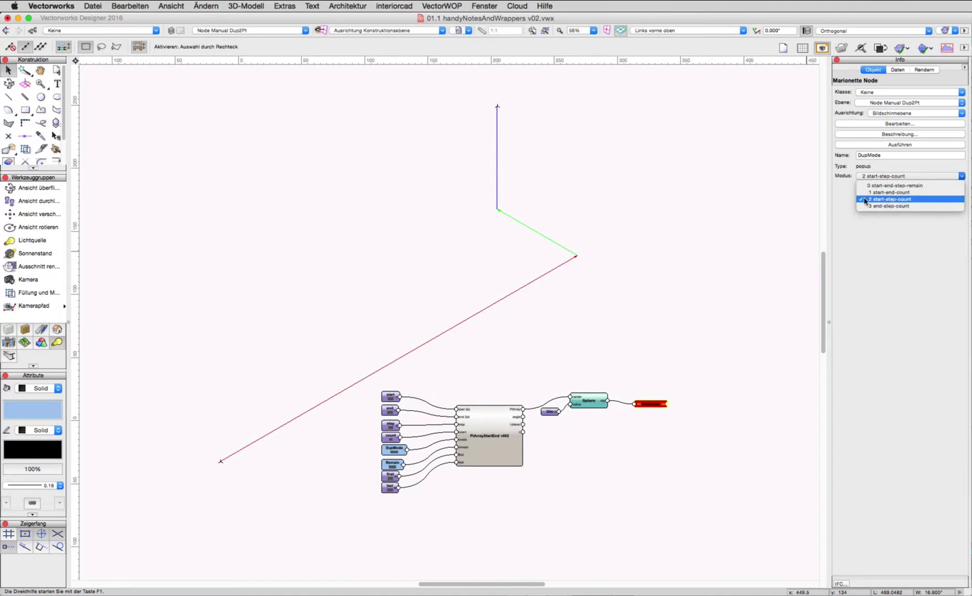
{"action": "left_click", "coordinate": [894, 146]}
{"action": "left_click", "coordinate": [894, 146]}
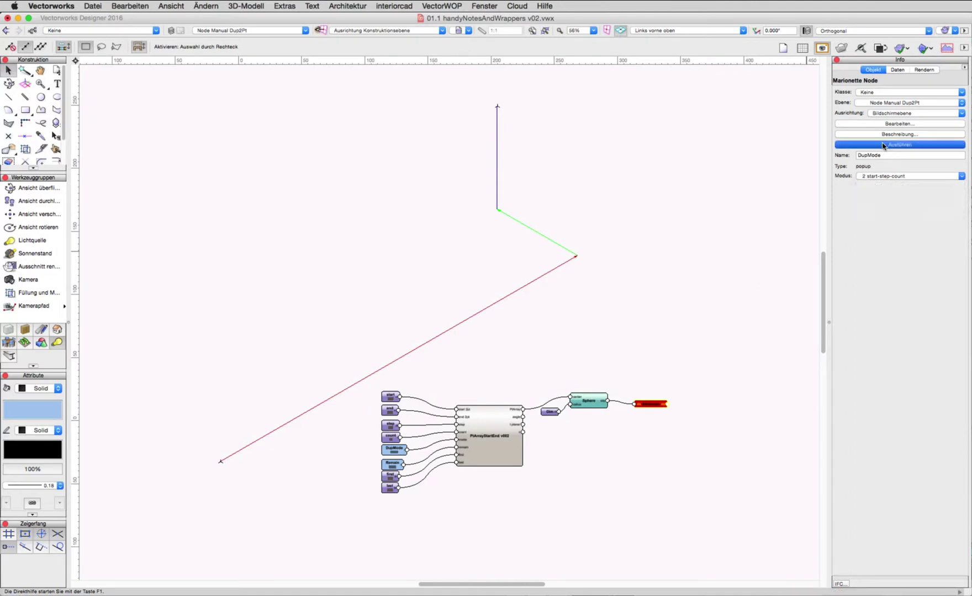
- Rerun the sphere array with DupMode set to 3 end-step-count
{"action": "left_click", "coordinate": [392, 449]}
{"action": "left_click", "coordinate": [908, 177]}
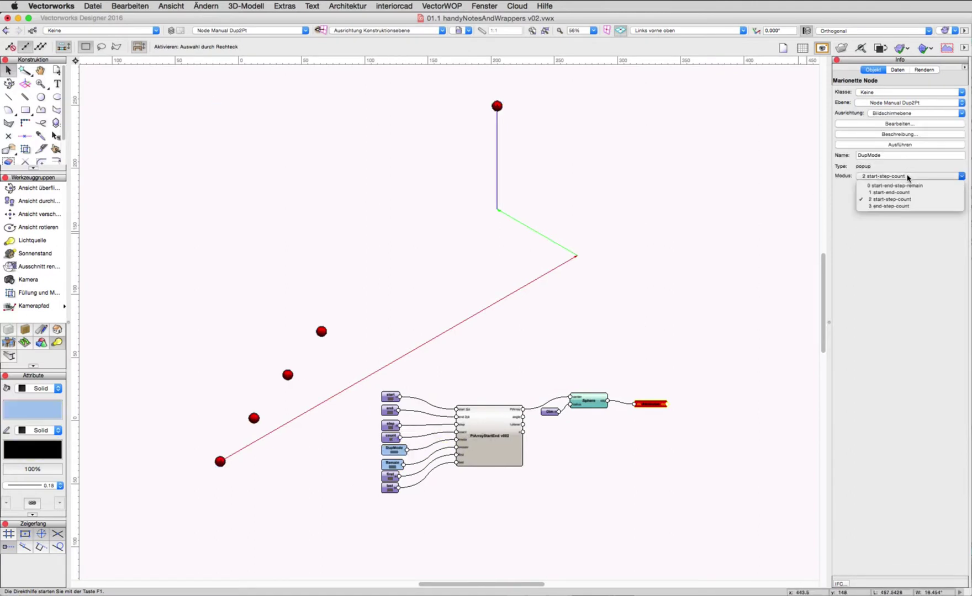
{"action": "left_click", "coordinate": [889, 206]}
{"action": "left_click", "coordinate": [900, 145]}
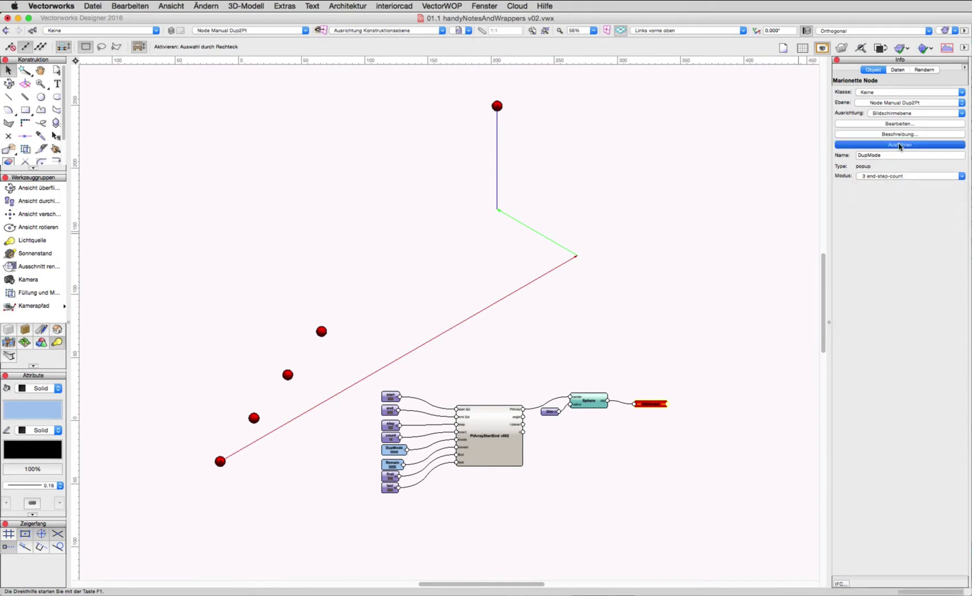
- Switch DupMode to 0 start-end-step-remain, then use the first Bool to omit the start sphere
{"action": "left_click", "coordinate": [392, 449]}
{"action": "left_click", "coordinate": [886, 177]}
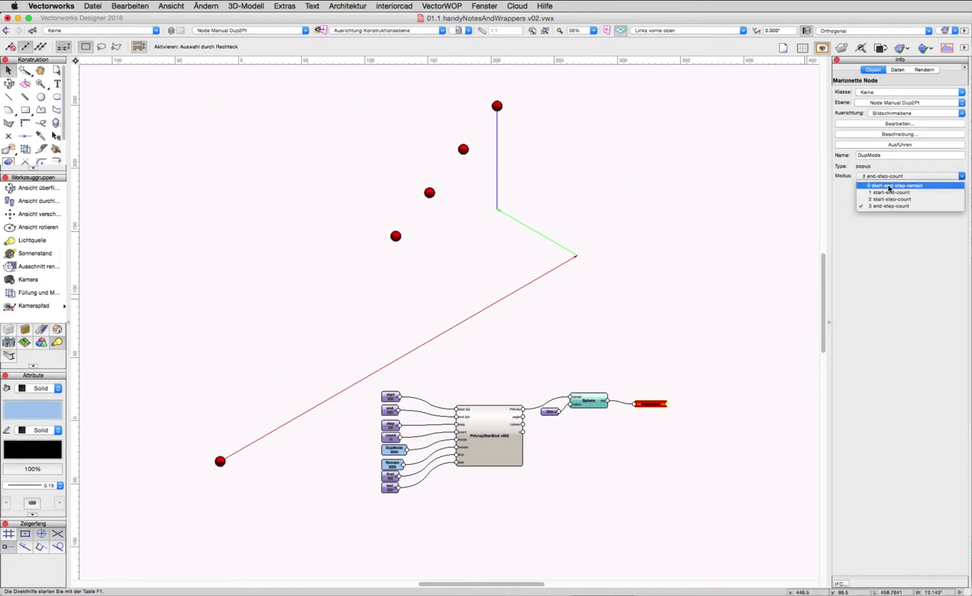
{"action": "left_click", "coordinate": [889, 187]}
{"action": "left_click", "coordinate": [887, 146]}
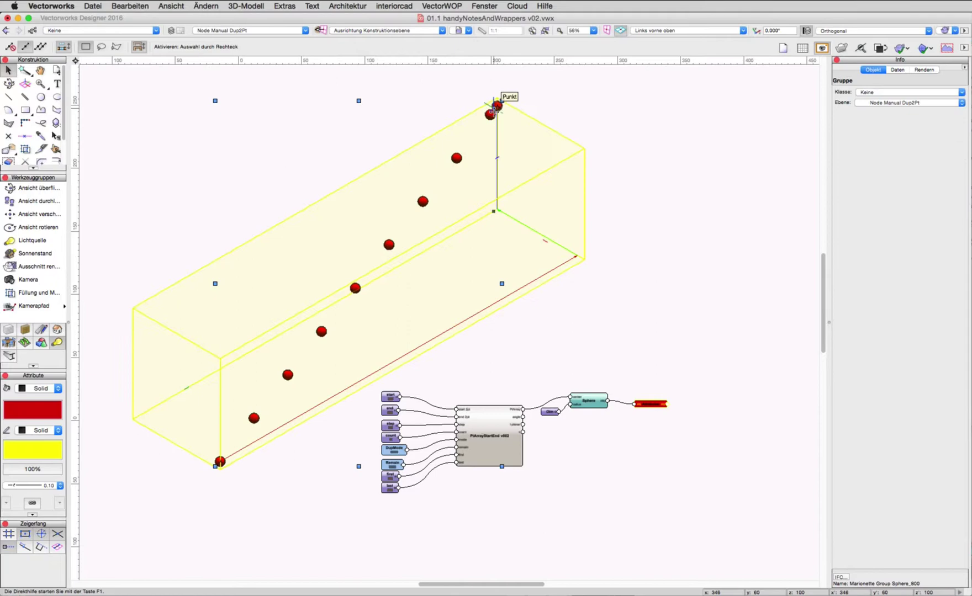
{"action": "left_click", "coordinate": [395, 464]}
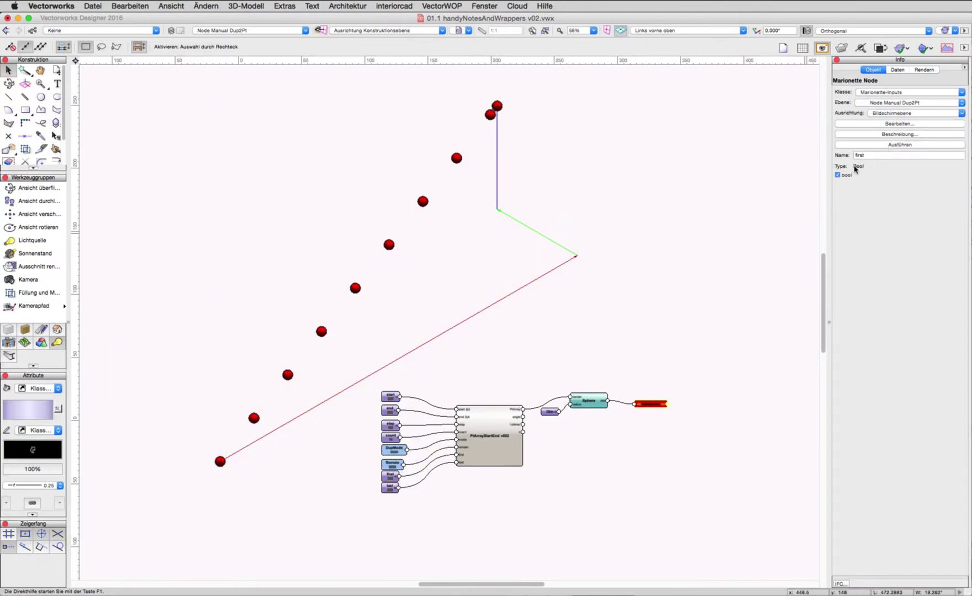
{"action": "left_click", "coordinate": [873, 145]}
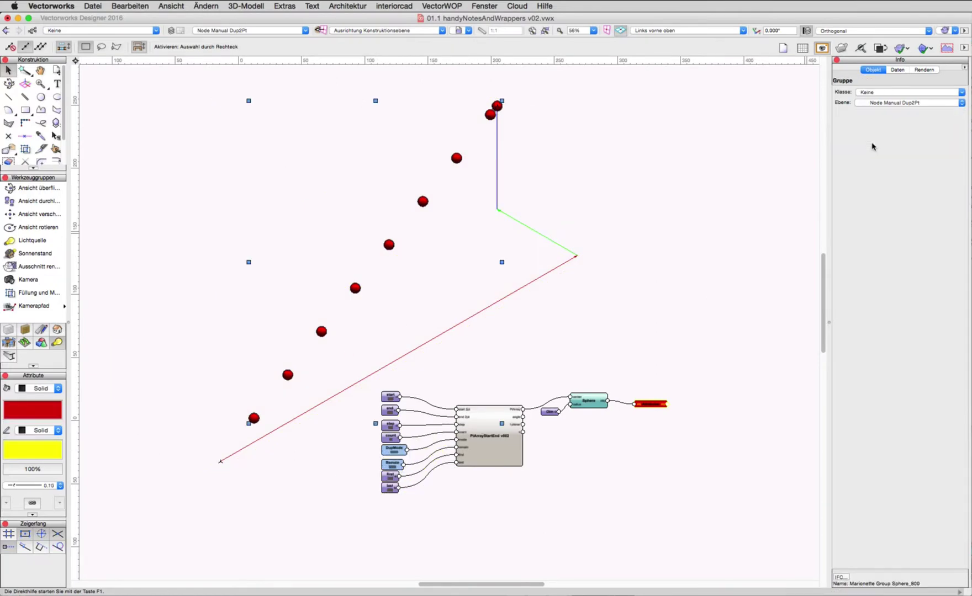
- Restore the start sphere and rerun with the remainder placed at the start
{"action": "left_click", "coordinate": [392, 474]}
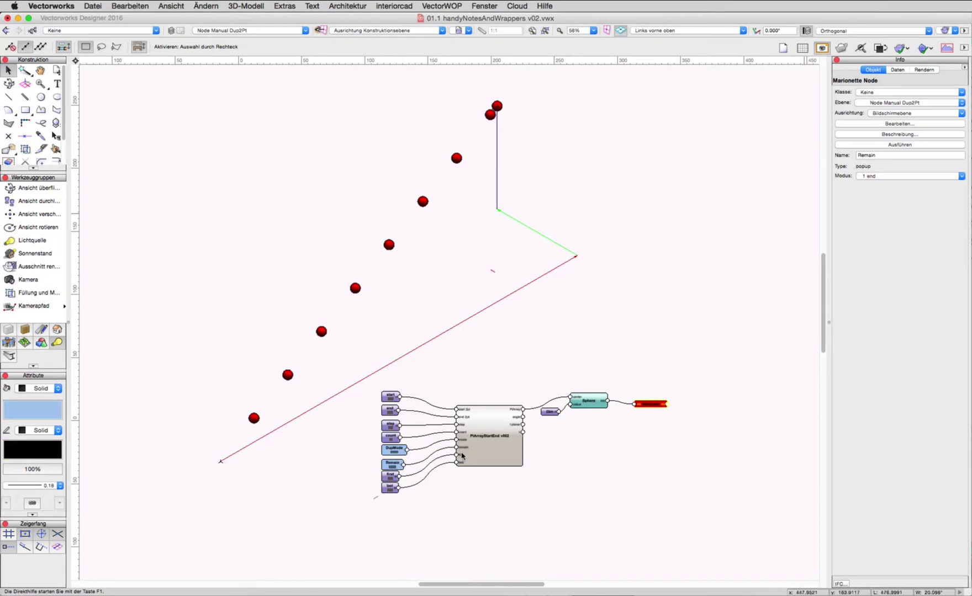
{"action": "left_click", "coordinate": [838, 175]}
{"action": "left_click", "coordinate": [392, 465]}
{"action": "left_click", "coordinate": [882, 177]}
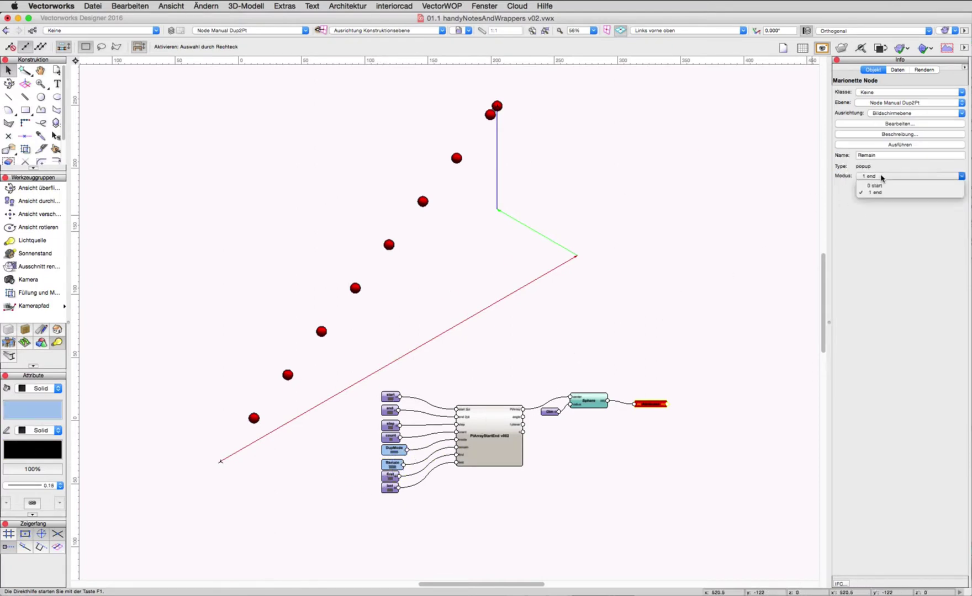
{"action": "left_click", "coordinate": [884, 186]}
{"action": "left_click", "coordinate": [874, 186]}
{"action": "left_click", "coordinate": [900, 145]}
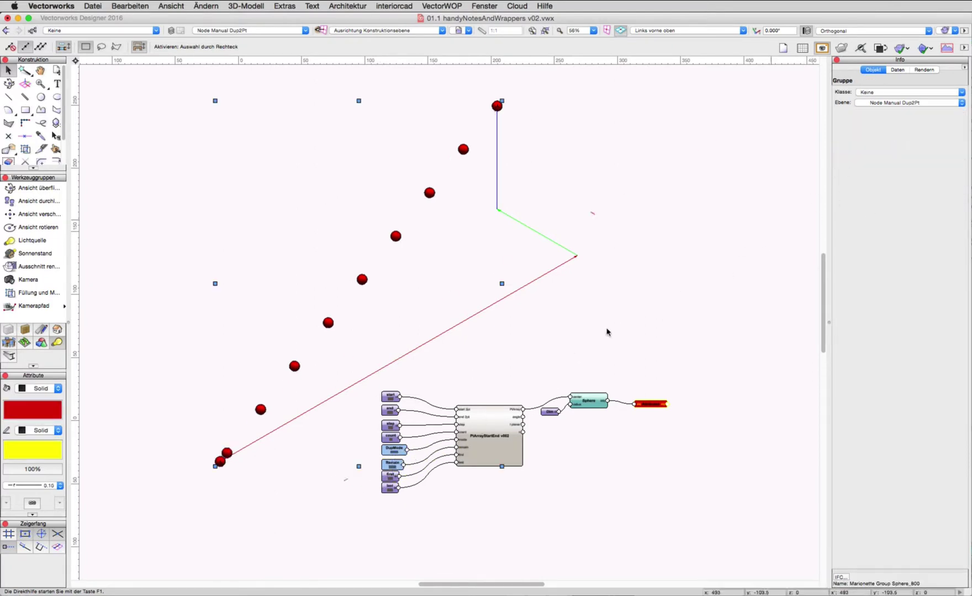
- Rerun with the leftover spacing placed at the end
{"action": "left_click", "coordinate": [394, 466]}
{"action": "left_click", "coordinate": [911, 176]}
{"action": "left_click", "coordinate": [878, 193]}
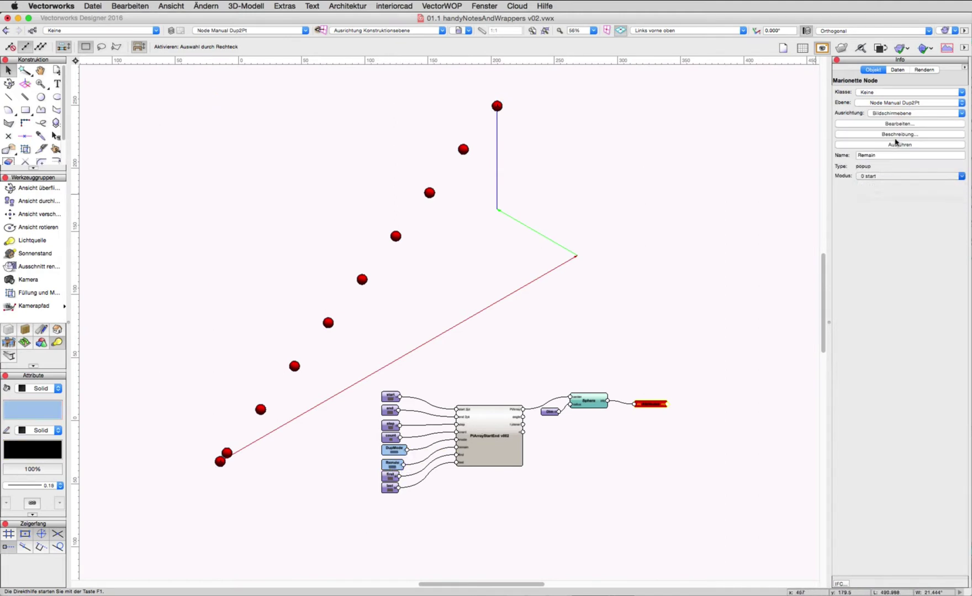
{"action": "left_click", "coordinate": [896, 144]}
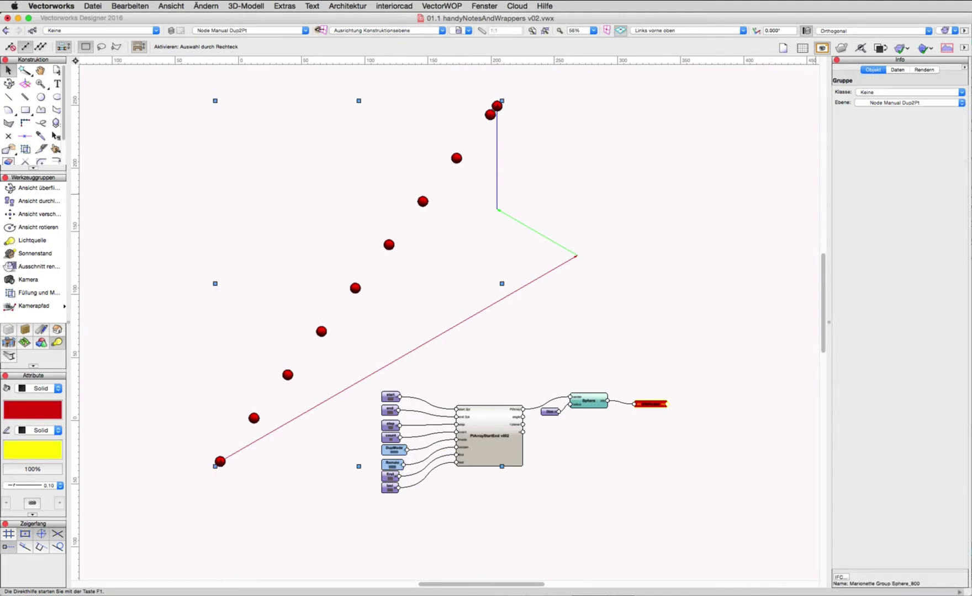
- Switch DupMode to 1 start-end-count and rerun with count 10
{"action": "left_click", "coordinate": [395, 449]}
{"action": "left_click", "coordinate": [911, 176]}
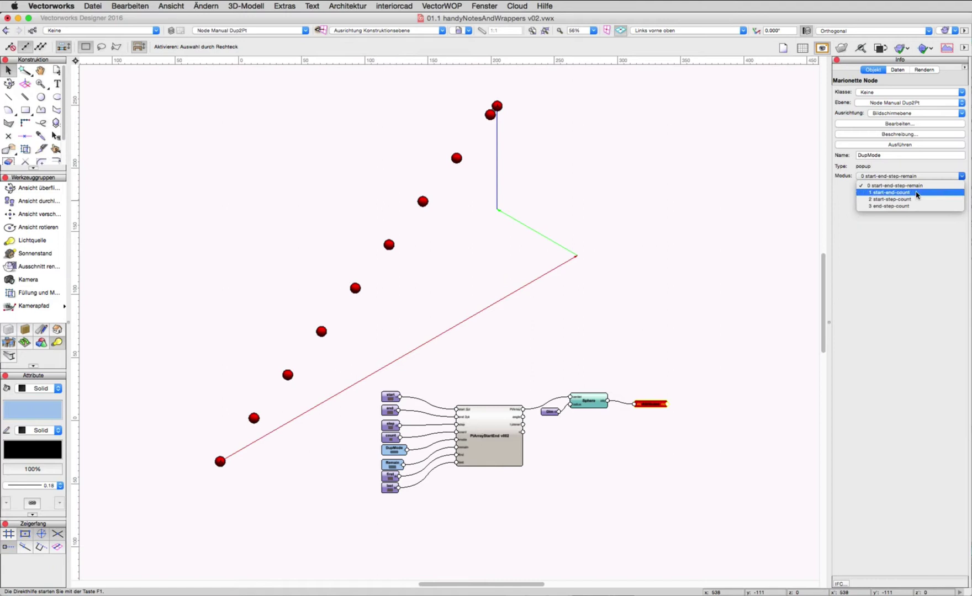
{"action": "left_click", "coordinate": [911, 193]}
{"action": "left_click", "coordinate": [896, 145]}
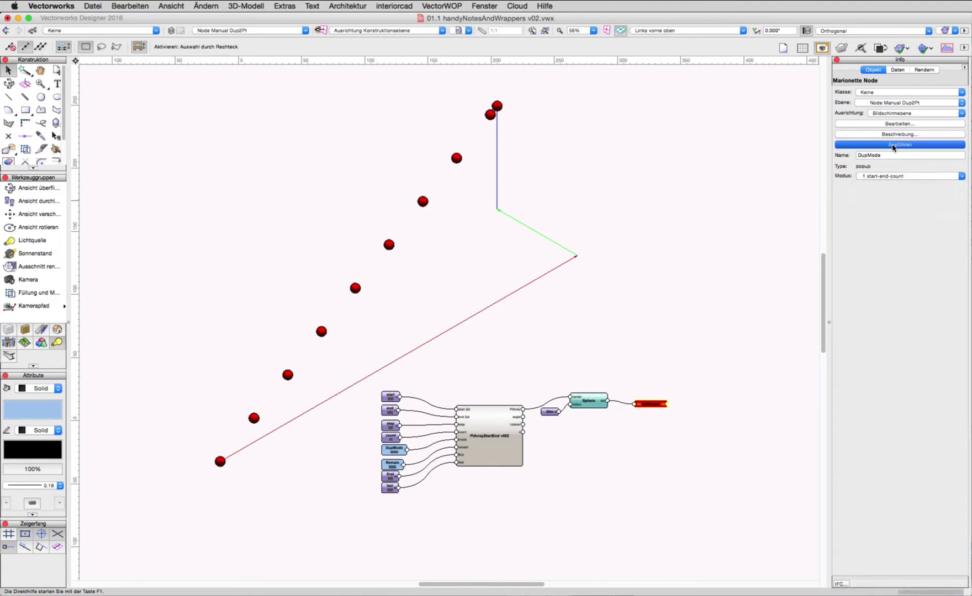
{"action": "left_click", "coordinate": [389, 438]}
{"action": "left_click_drag", "start_coordinate": [878, 178], "coordinate": [825, 170]}
{"action": "type", "text": "10"}
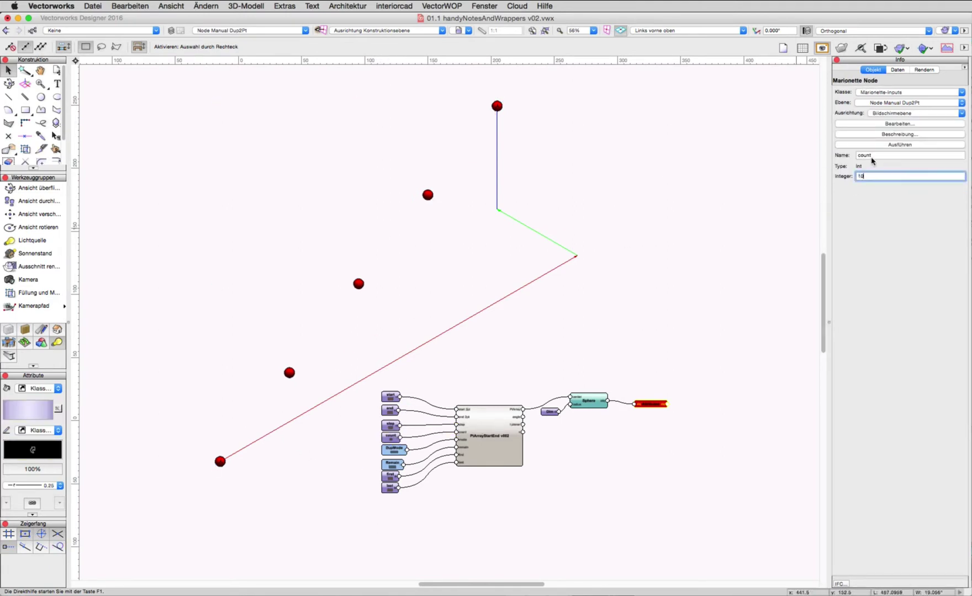
{"action": "left_click", "coordinate": [874, 145]}
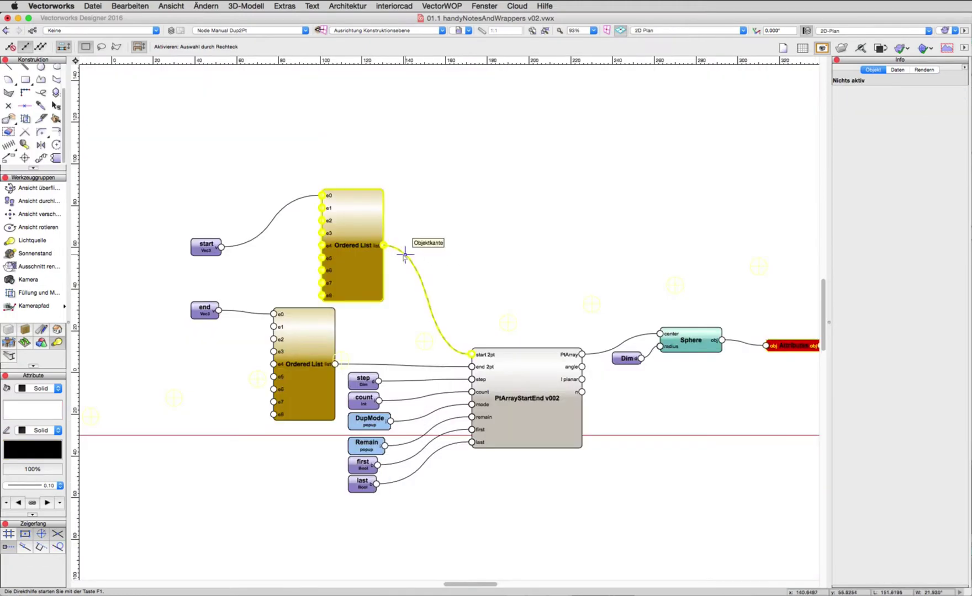
- Wire end to the upper list's e1, and a new end2 (600, -30, 200) to the lower list's e1
{"action": "left_click", "coordinate": [204, 244]}
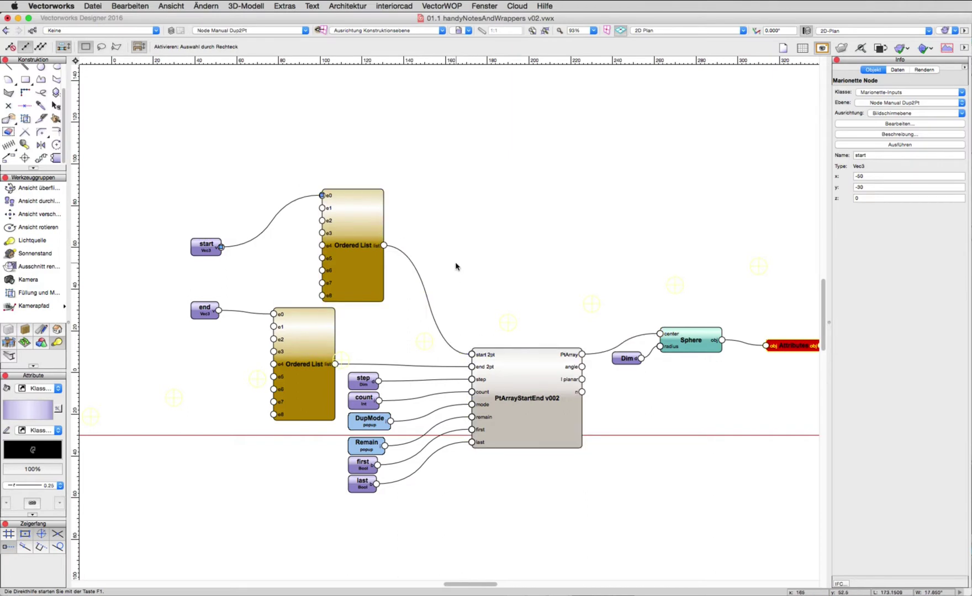
{"action": "left_click", "coordinate": [210, 307]}
{"action": "left_click_drag", "start_coordinate": [216, 310], "coordinate": [321, 208]}
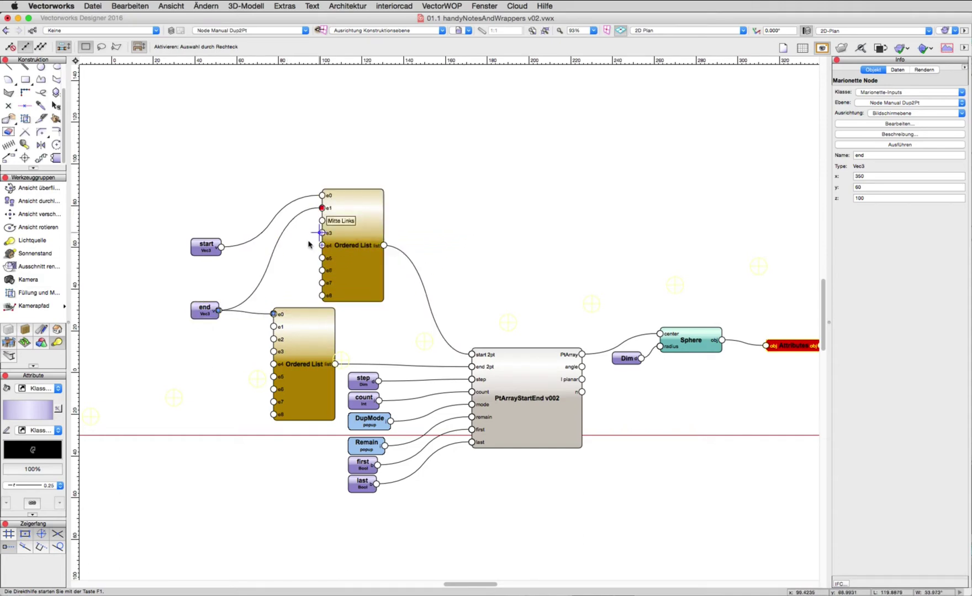
{"action": "key", "text": "super+v"}
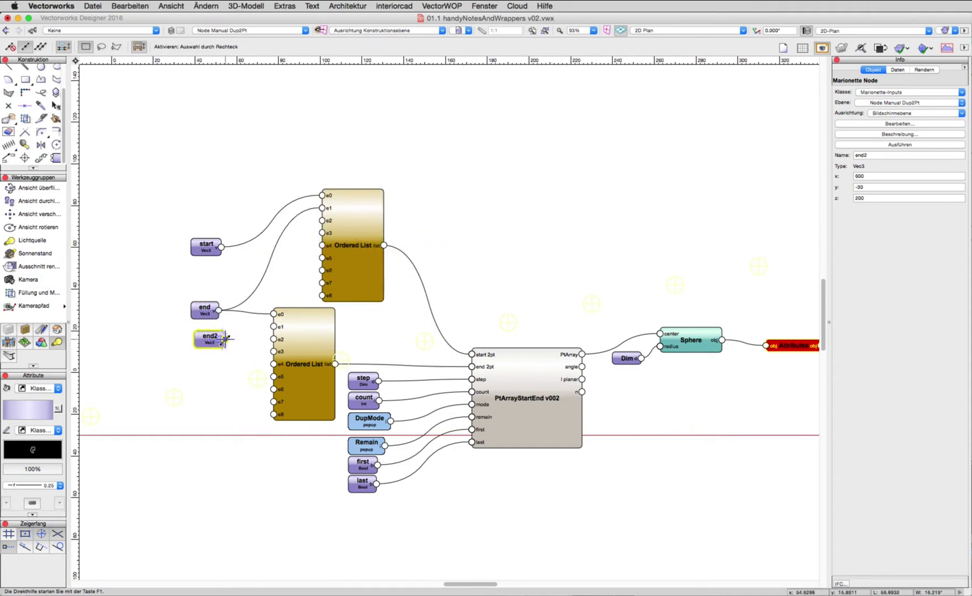
{"action": "left_click_drag", "start_coordinate": [226, 339], "coordinate": [271, 328]}
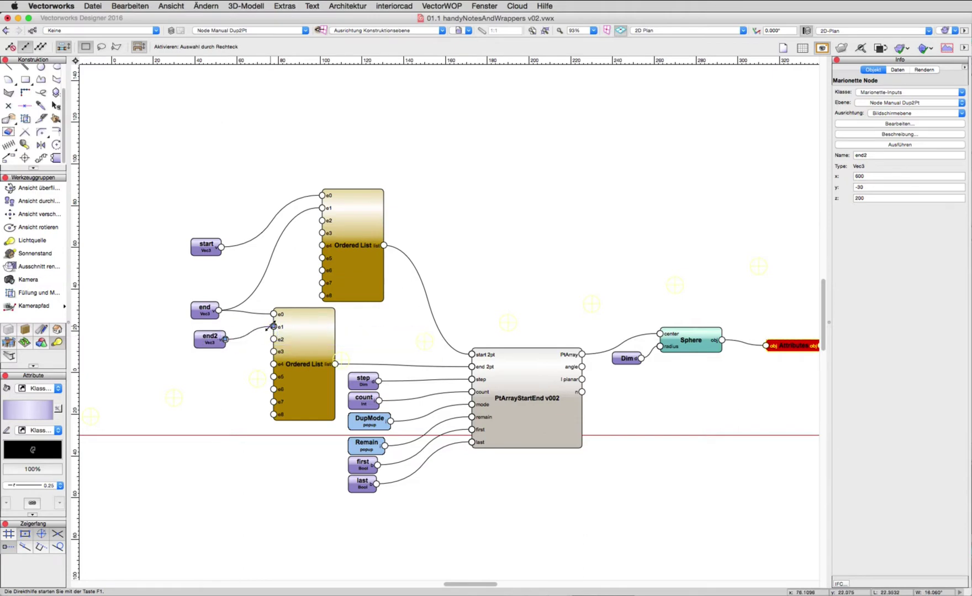
{"action": "left_click", "coordinate": [687, 197]}
{"action": "scroll", "coordinate": [584, 215], "scroll_direction": "down", "scroll_amount": 1}
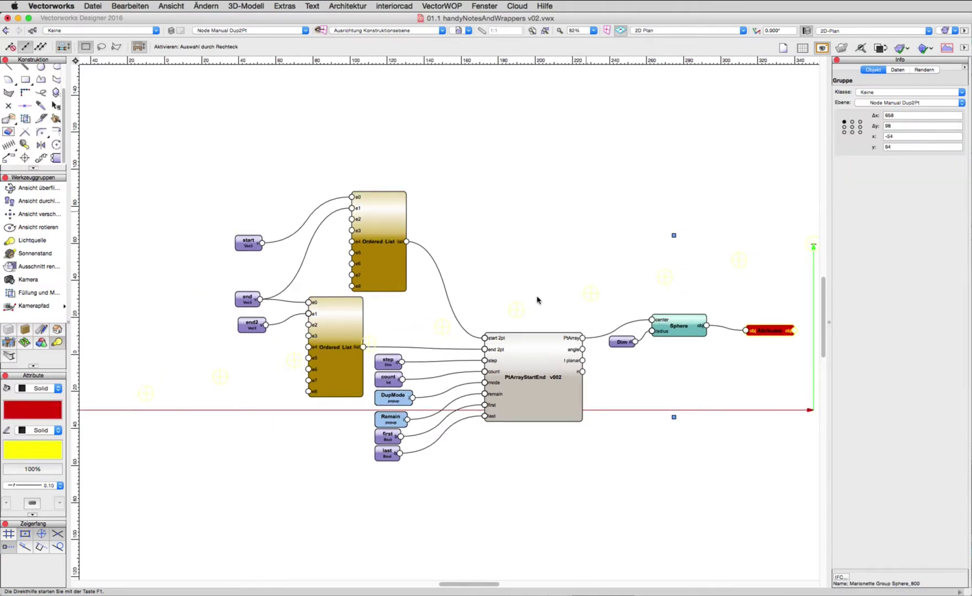
- View the longer sphere chain in the Links vorne oben 3D view
{"action": "key", "text": "KP_1"}
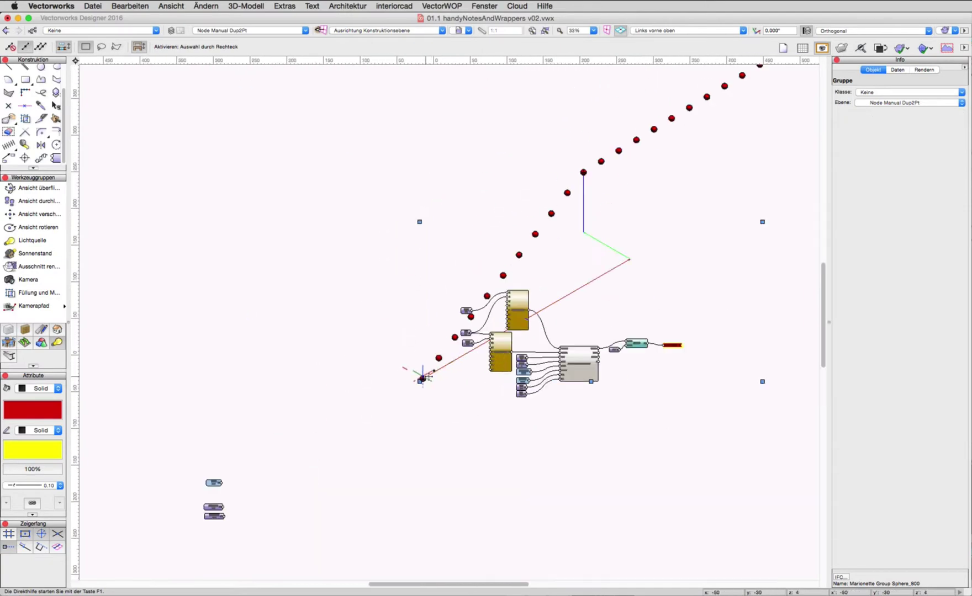
{"action": "middle_click_drag", "start_coordinate": [609, 159], "coordinate": [551, 219]}
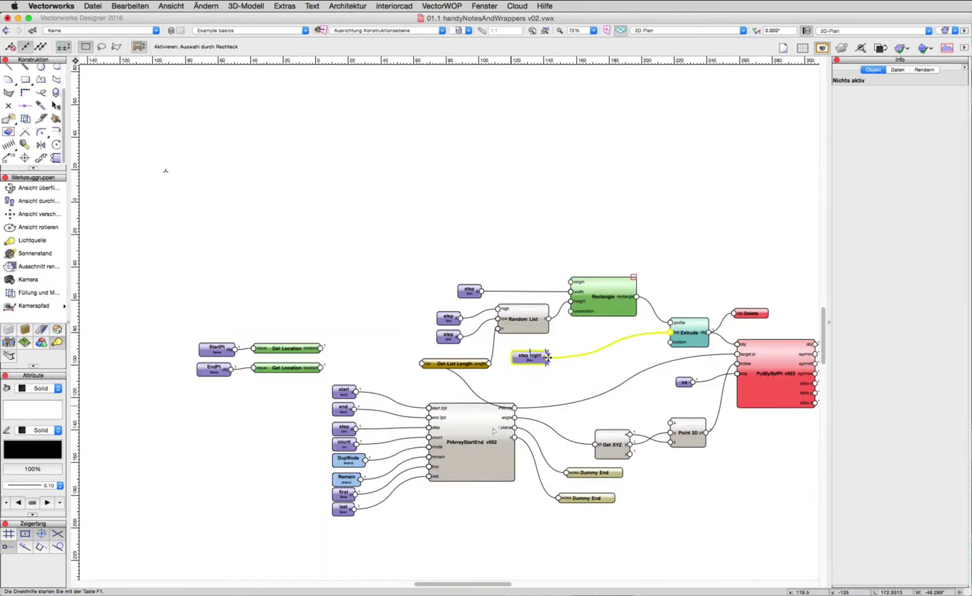
{"action": "scroll", "coordinate": [473, 436], "scroll_direction": "up", "scroll_amount": 6}
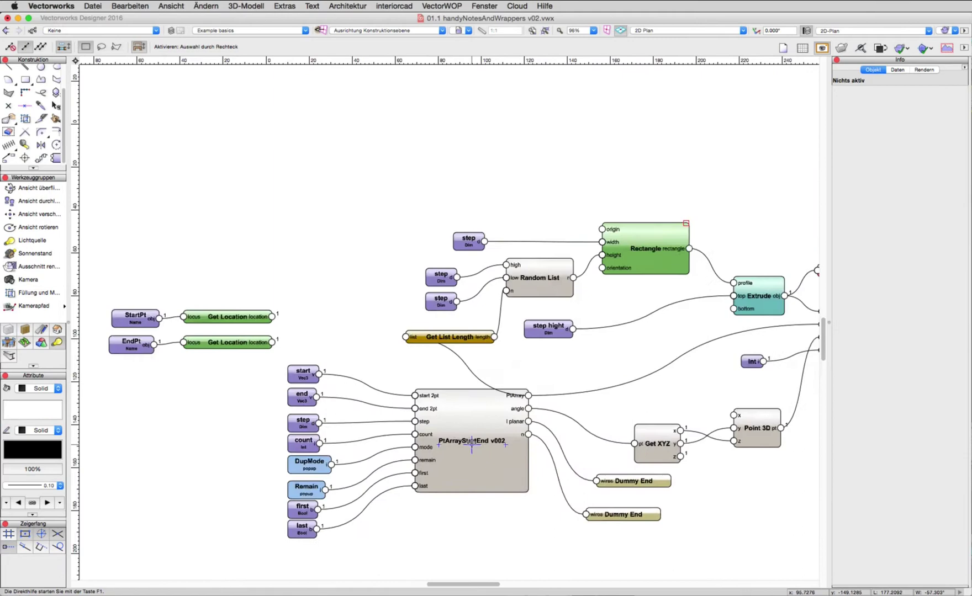
- Go to the Example basics layer and select its PtArrayStartEnd node
{"action": "left_click", "coordinate": [473, 430]}
{"action": "middle_click_drag", "start_coordinate": [474, 428], "coordinate": [471, 404]}
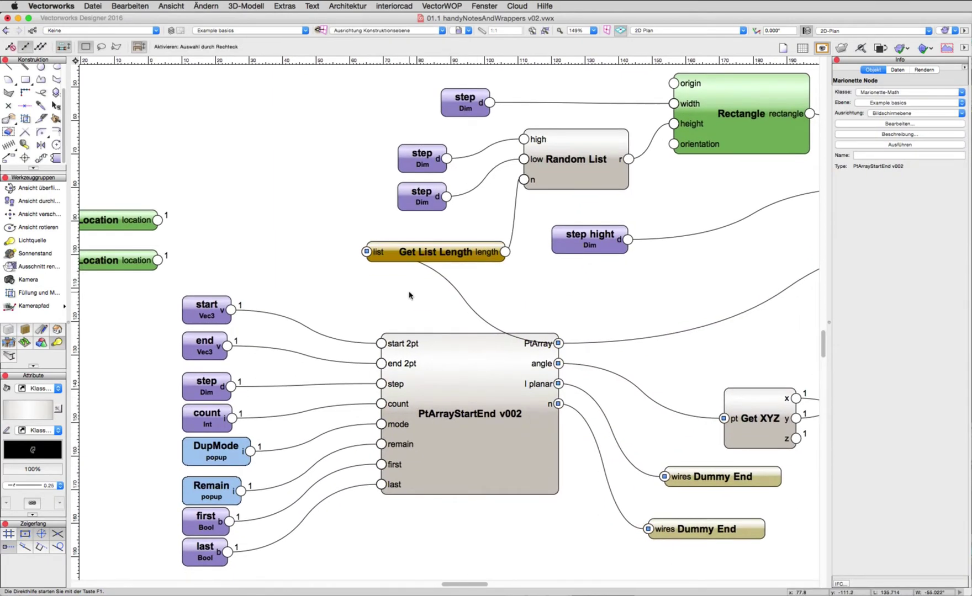
{"action": "left_click", "coordinate": [434, 462]}
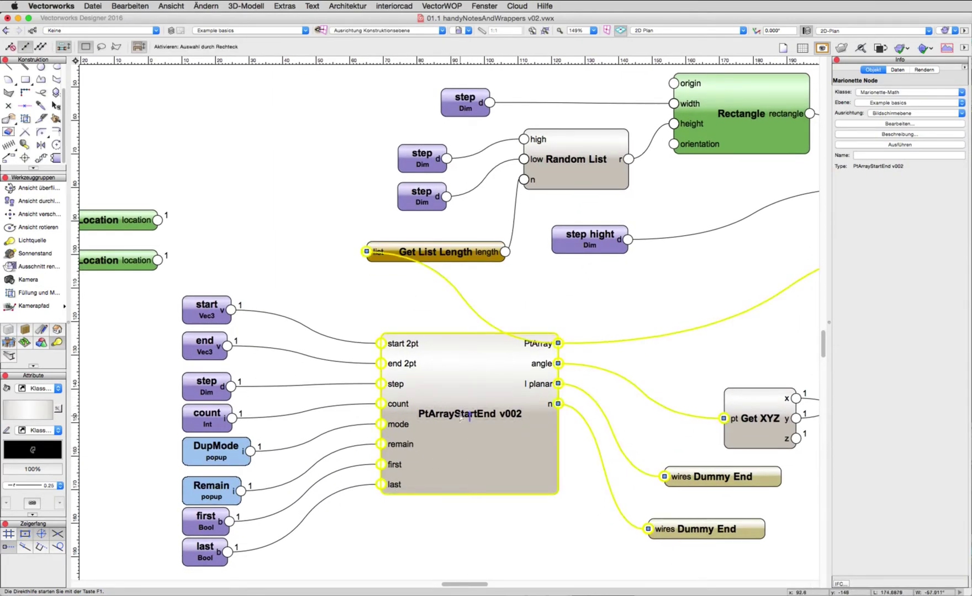
{"action": "scroll", "coordinate": [461, 417], "scroll_direction": "down", "scroll_amount": 3}
{"action": "scroll", "coordinate": [575, 343], "scroll_direction": "right", "scroll_amount": 2}
{"action": "left_click", "coordinate": [730, 343]}
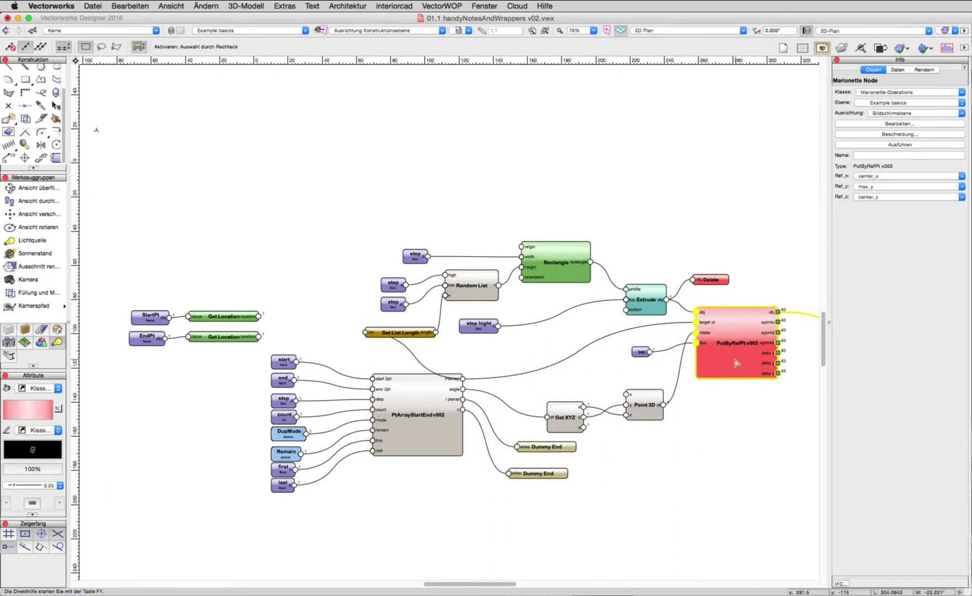
{"action": "left_click", "coordinate": [572, 282]}
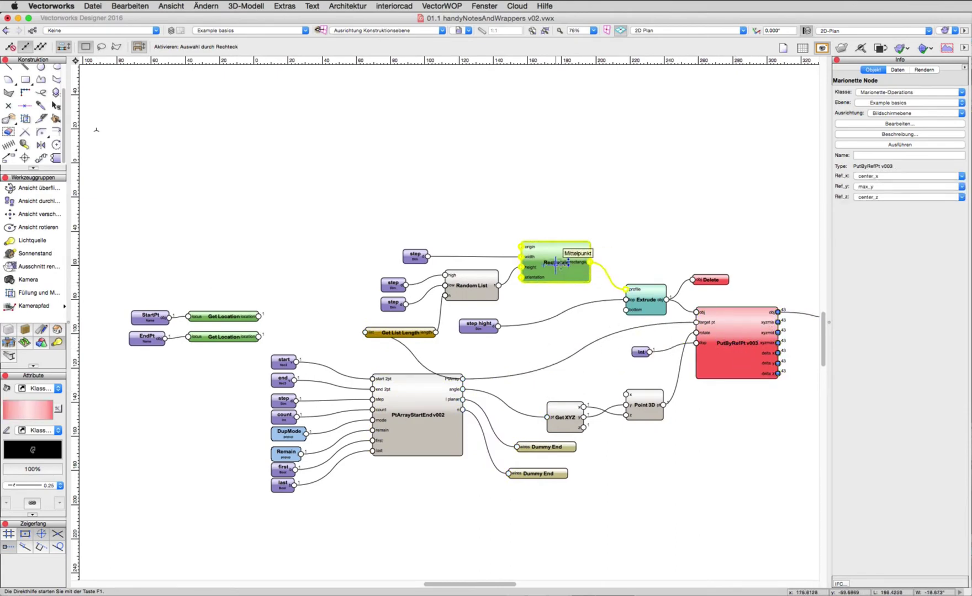
{"action": "left_click", "coordinate": [636, 292]}
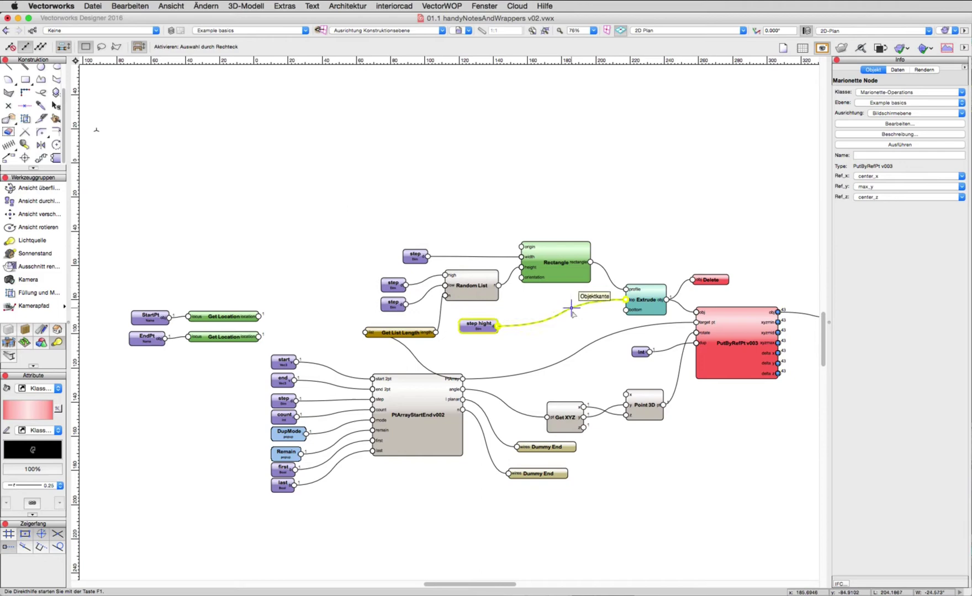
{"action": "key", "text": "1"}
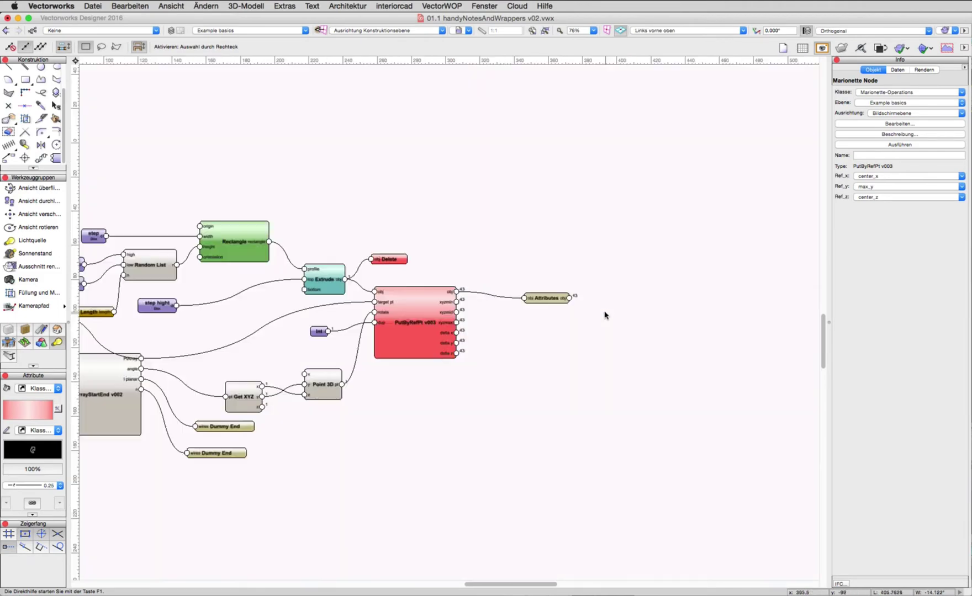
{"action": "middle_click_drag", "start_coordinate": [254, 288], "coordinate": [491, 330]}
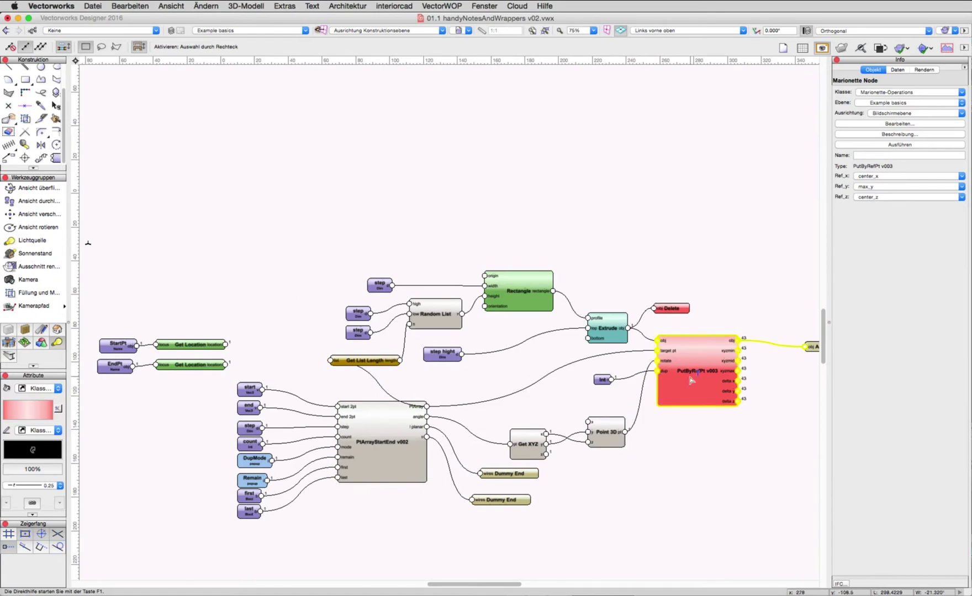
{"action": "left_click", "coordinate": [364, 464]}
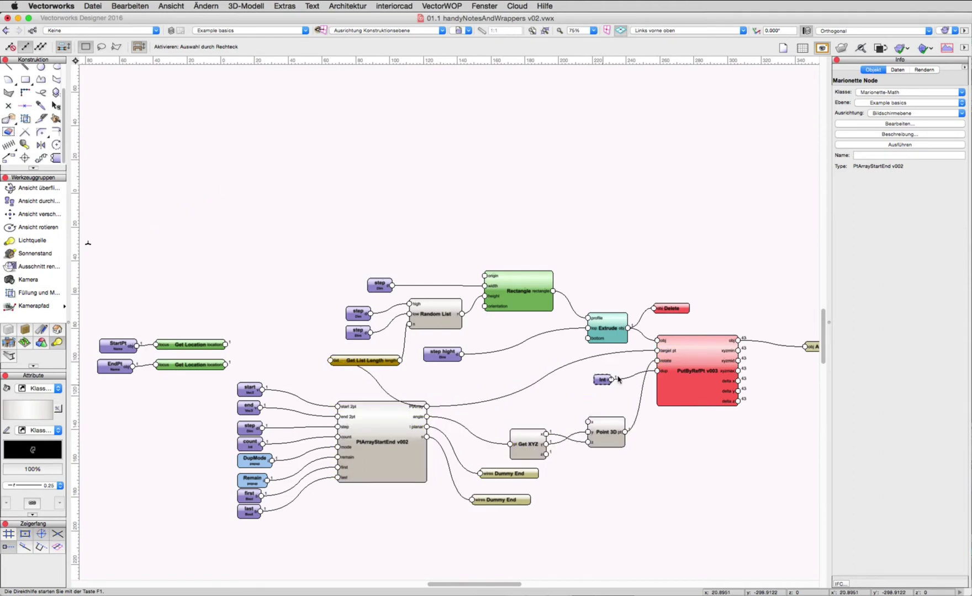
{"action": "left_click", "coordinate": [709, 359]}
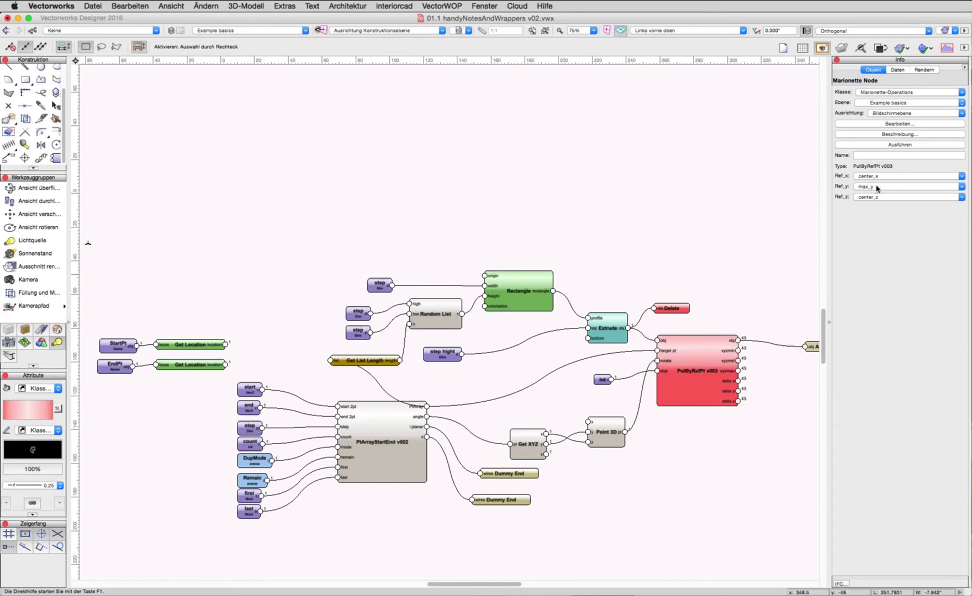
- Run the Example basics network to build the random-width staircase
{"action": "left_click", "coordinate": [882, 144]}
{"action": "scroll", "coordinate": [559, 220], "scroll_direction": "down", "scroll_amount": 5}
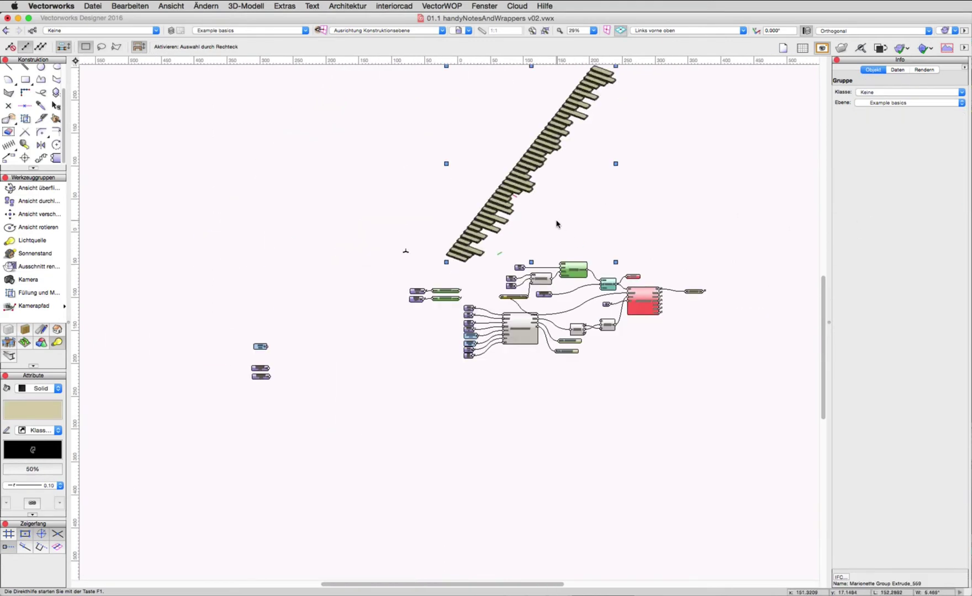
{"action": "scroll", "coordinate": [549, 346], "scroll_direction": "up", "scroll_amount": 3}
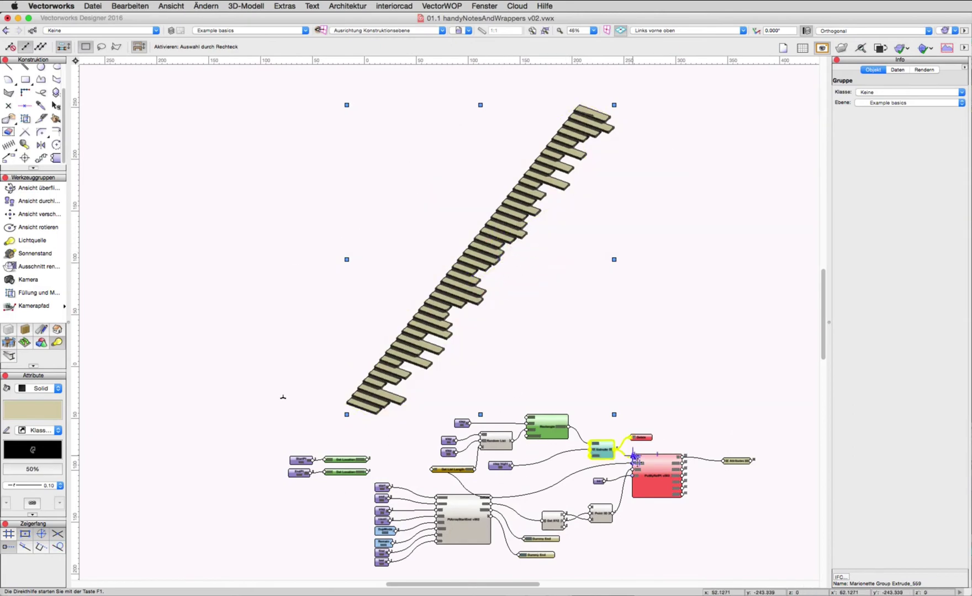
{"action": "left_click", "coordinate": [657, 475]}
{"action": "left_click", "coordinate": [885, 146]}
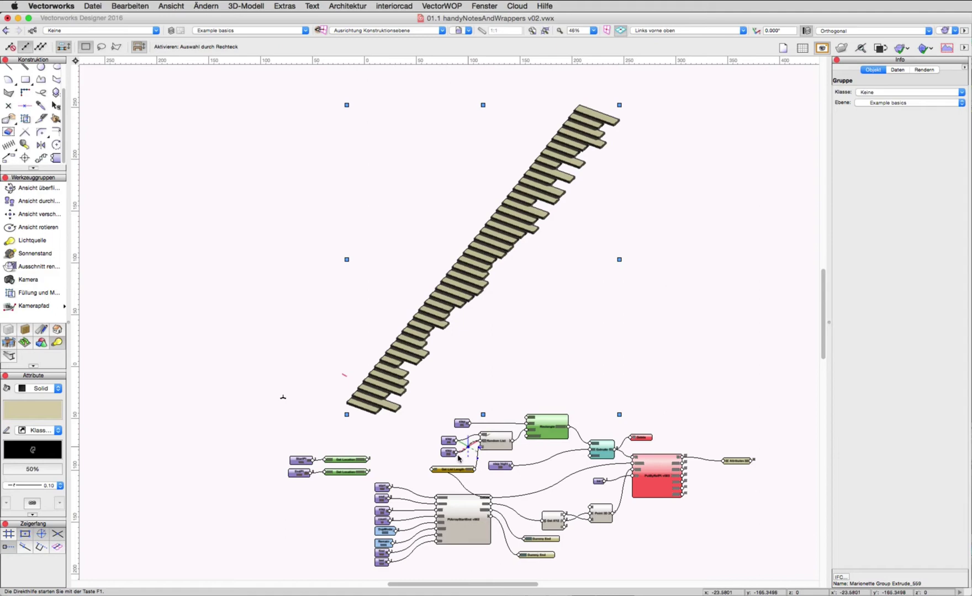
- Change PutByRefPt's Ref_y from max_y to another reference and rebuild the stairs
{"action": "left_click", "coordinate": [643, 475]}
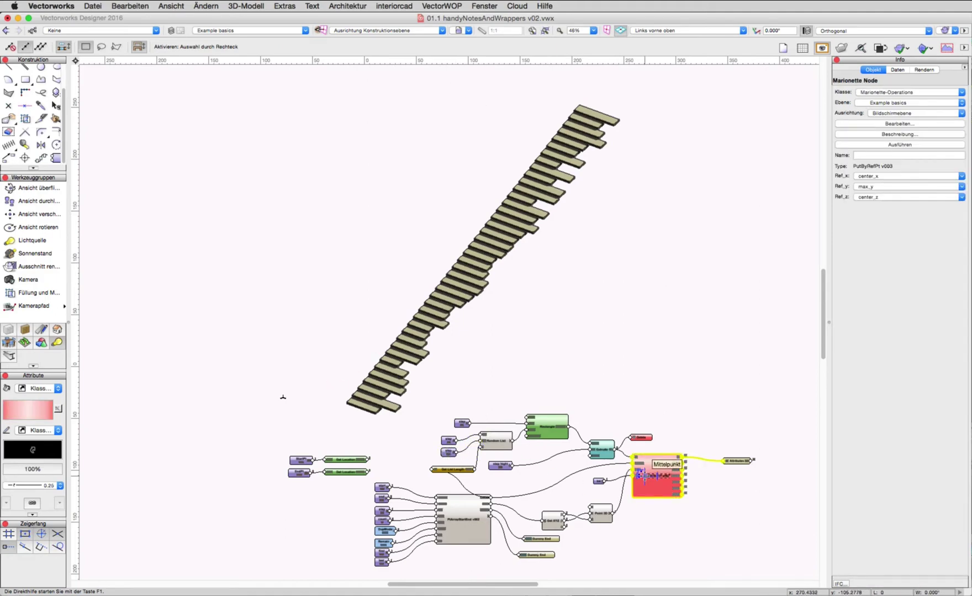
{"action": "left_click", "coordinate": [876, 187]}
{"action": "left_click", "coordinate": [873, 196]}
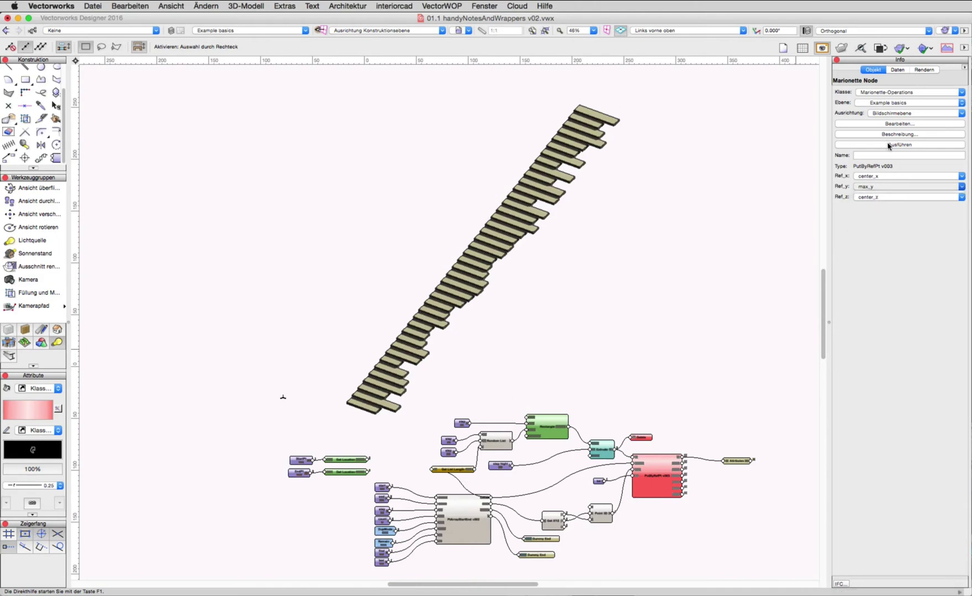
{"action": "left_click", "coordinate": [898, 145]}
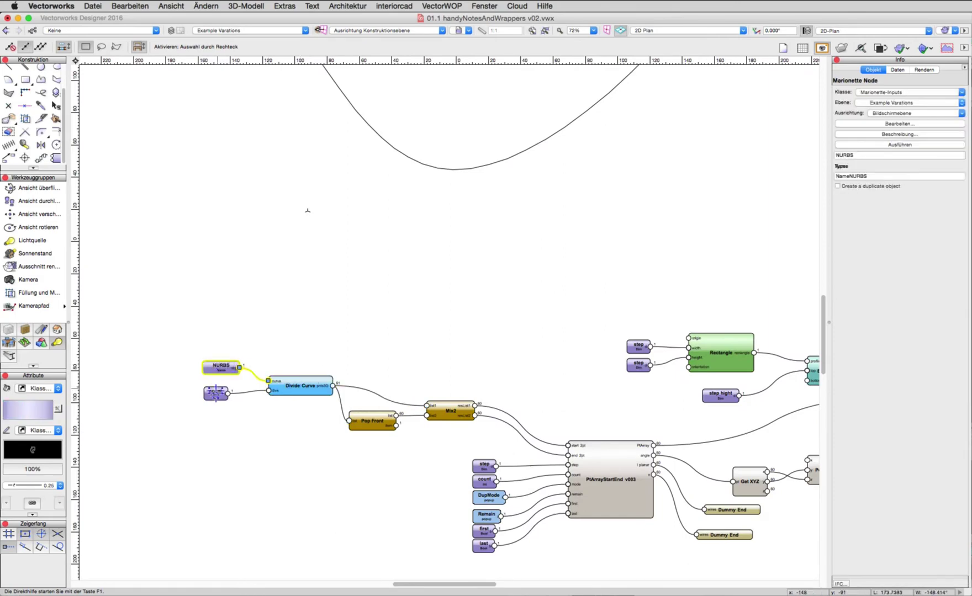
- Run the Example Variations network to place blocks along the NURBS curve
{"action": "left_click", "coordinate": [277, 389]}
{"action": "scroll", "coordinate": [343, 366], "scroll_direction": "down", "scroll_amount": 3}
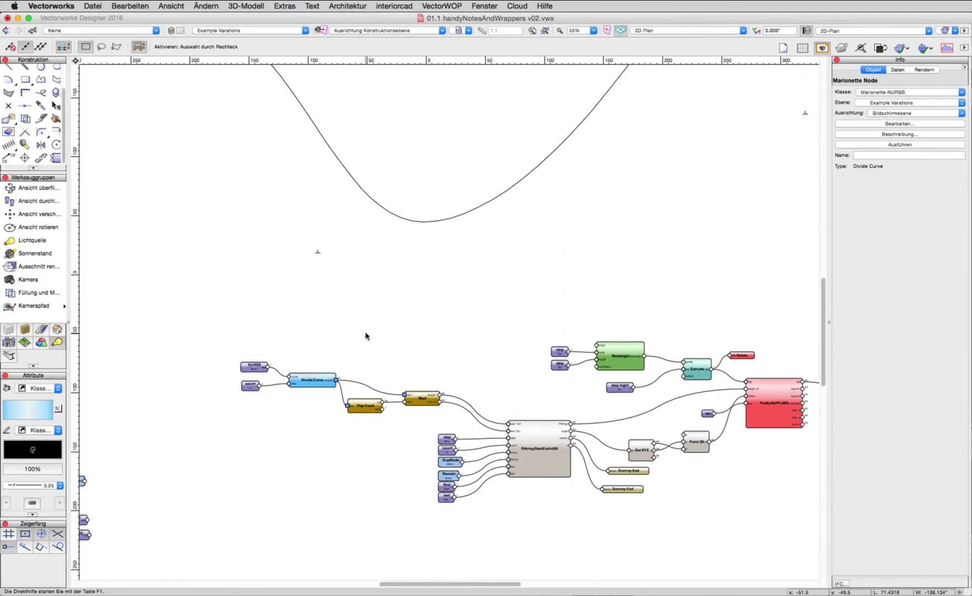
{"action": "middle_click_drag", "start_coordinate": [372, 311], "coordinate": [365, 393]}
{"action": "scroll", "coordinate": [366, 386], "scroll_direction": "down", "scroll_amount": 3}
{"action": "scroll", "coordinate": [418, 403], "scroll_direction": "up", "scroll_amount": 2}
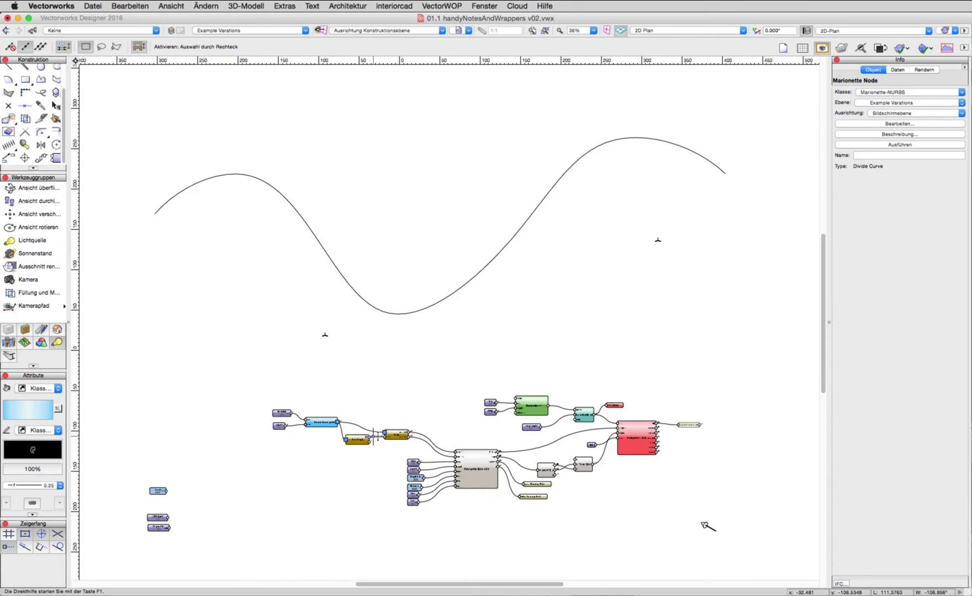
{"action": "left_click", "coordinate": [478, 451]}
{"action": "left_click", "coordinate": [875, 145]}
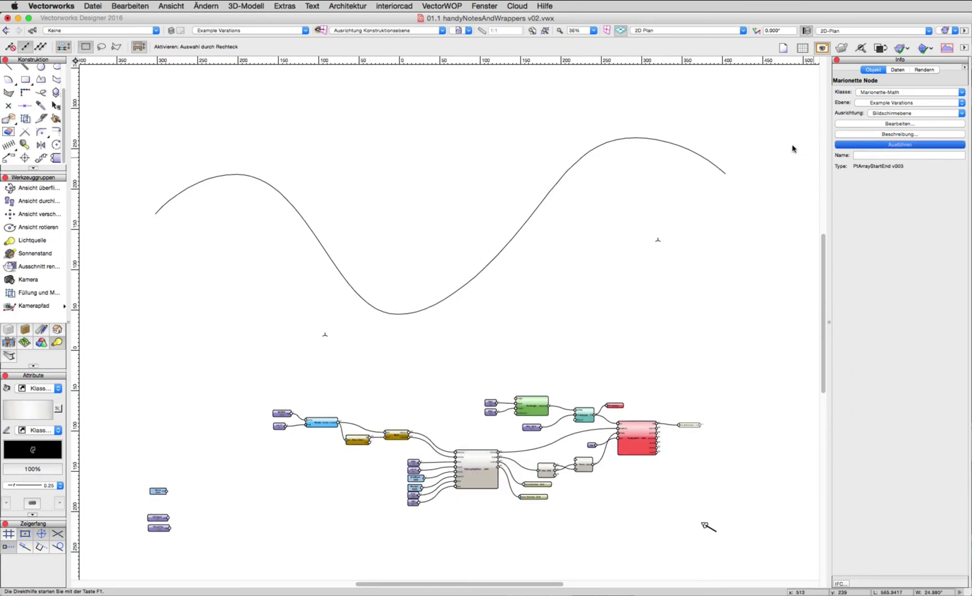
- Change PutByRefPt's Ref_y, rerun, and view the blocks in the Links vorne oben view
{"action": "left_click", "coordinate": [643, 430]}
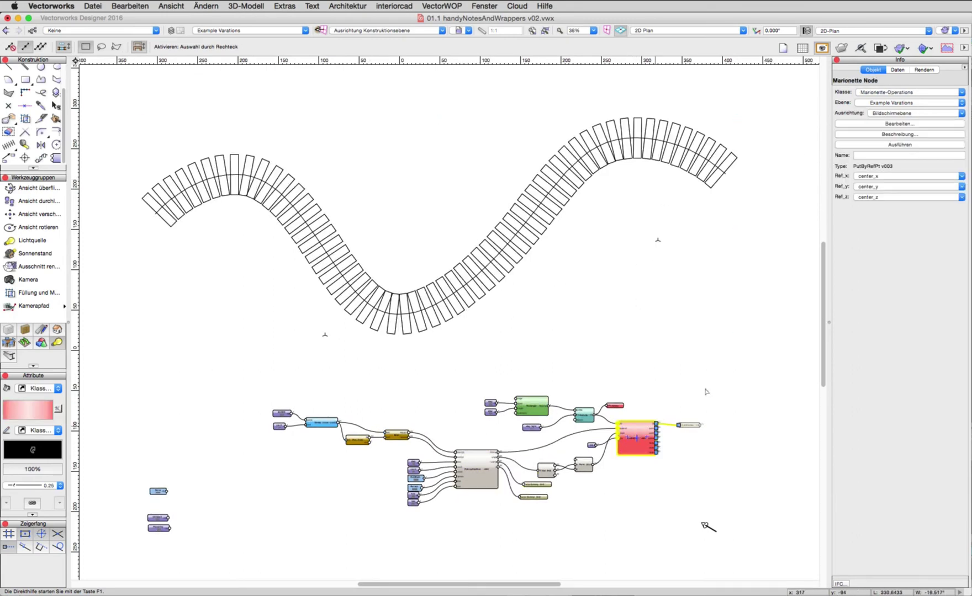
{"action": "left_click", "coordinate": [878, 187]}
{"action": "left_click", "coordinate": [867, 197]}
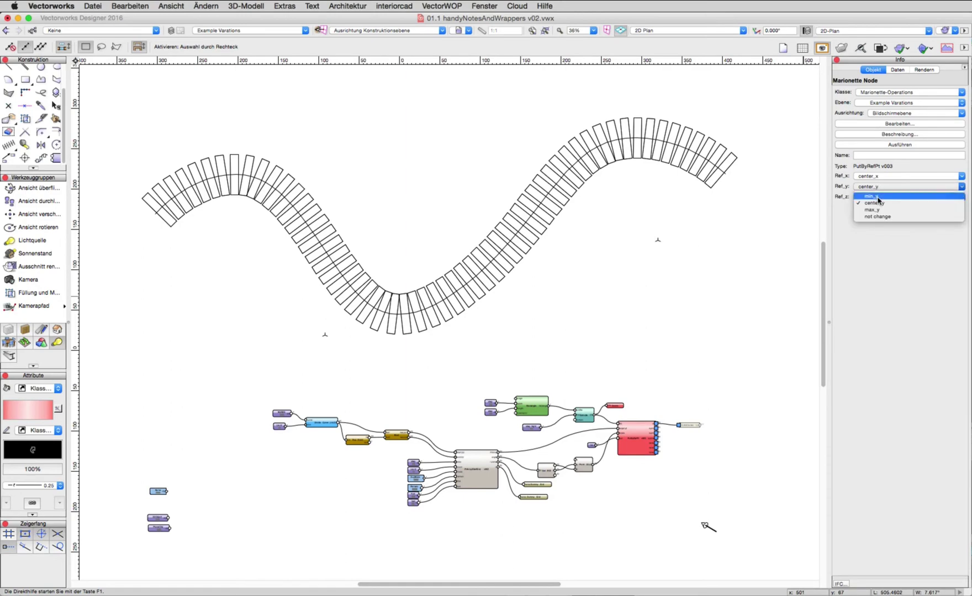
{"action": "left_click", "coordinate": [886, 145]}
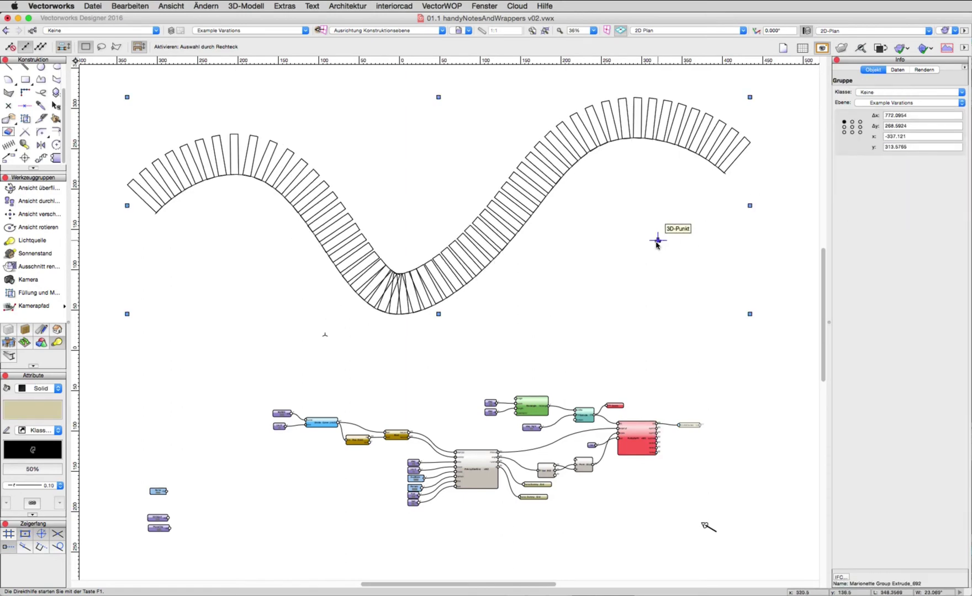
{"action": "key", "text": "1"}
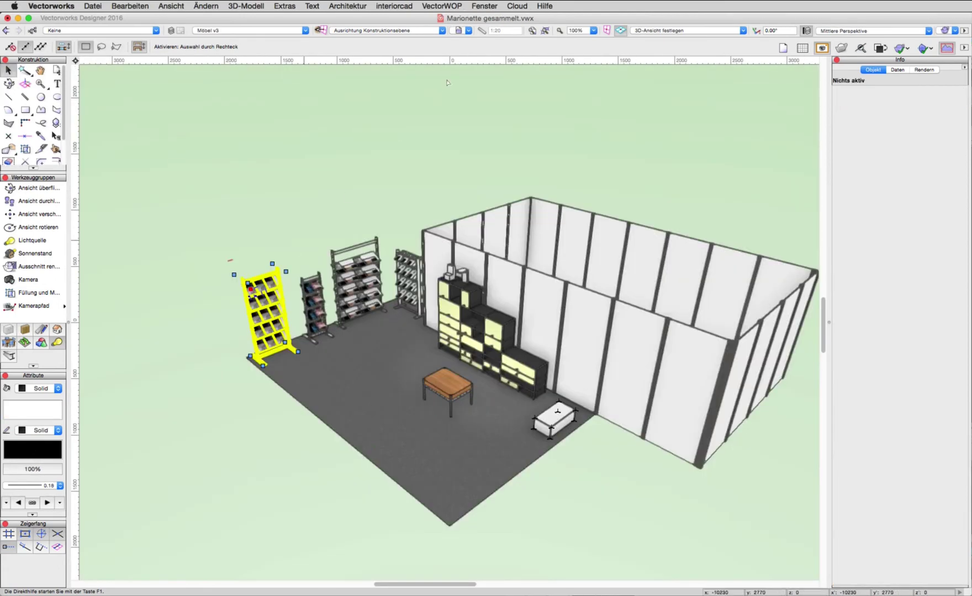
{"action": "left_click", "coordinate": [249, 284]}
{"action": "left_click", "coordinate": [545, 30]}
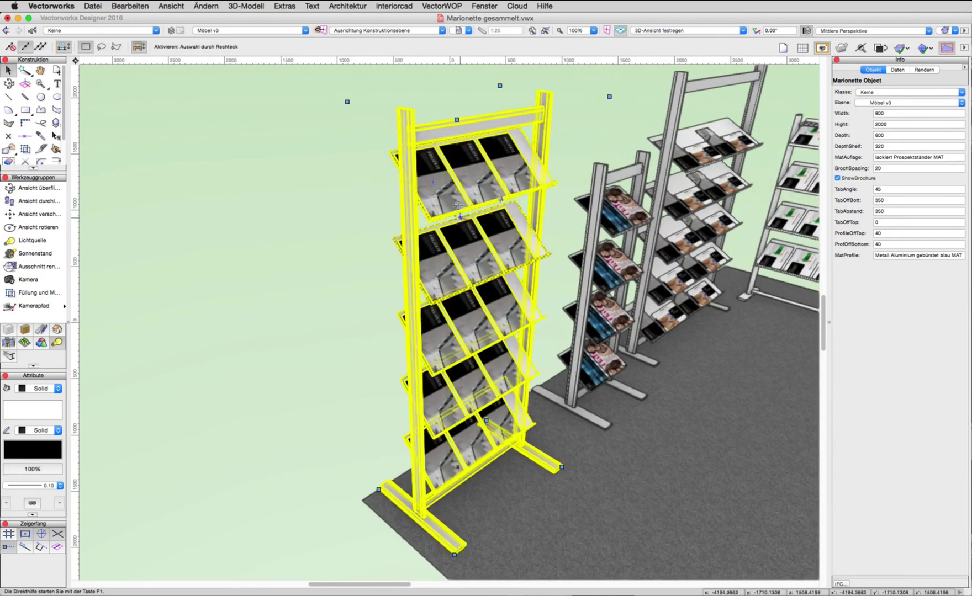
{"action": "right_click", "coordinate": [460, 205]}
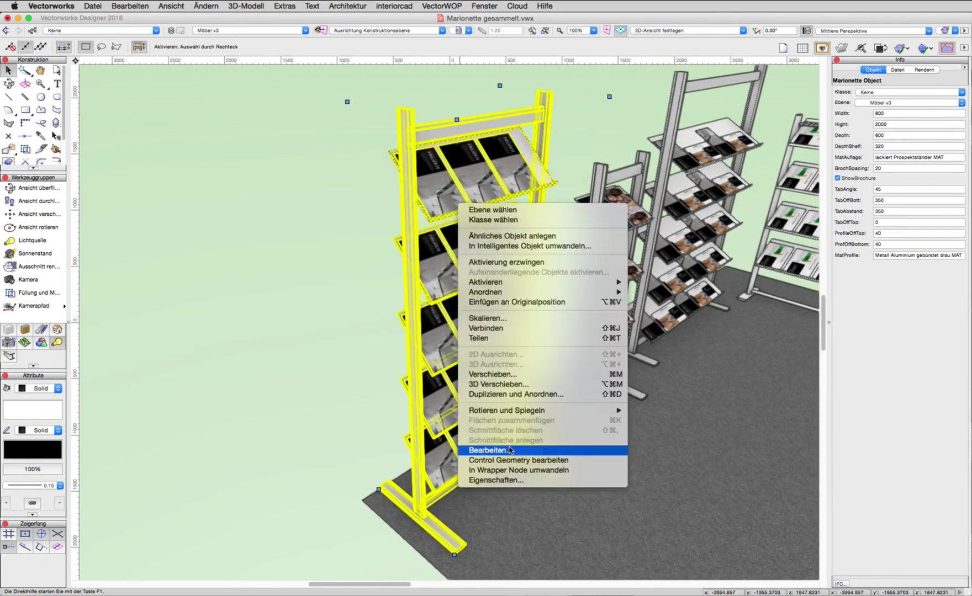
{"action": "left_click", "coordinate": [510, 450]}
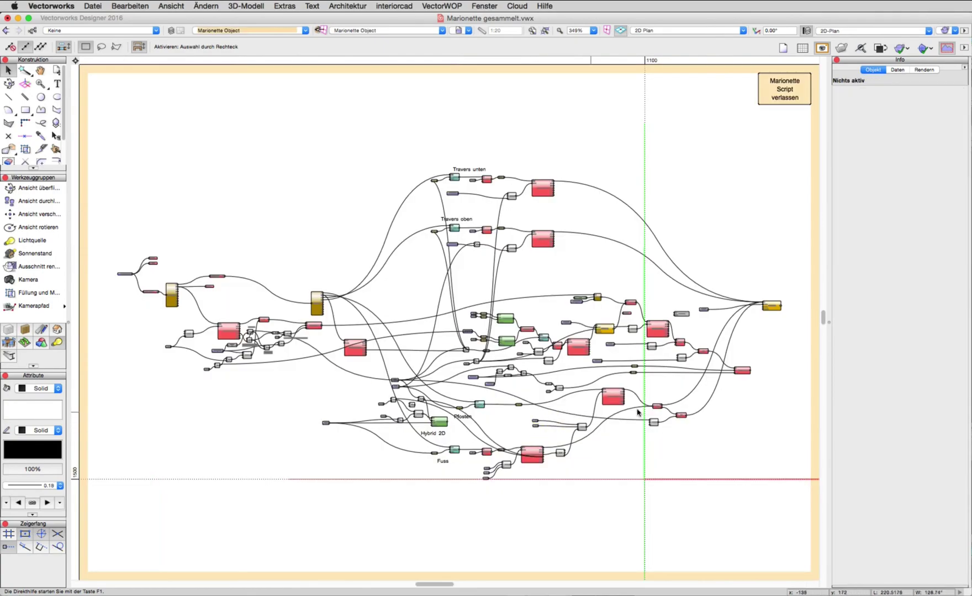
{"action": "left_click", "coordinate": [741, 372]}
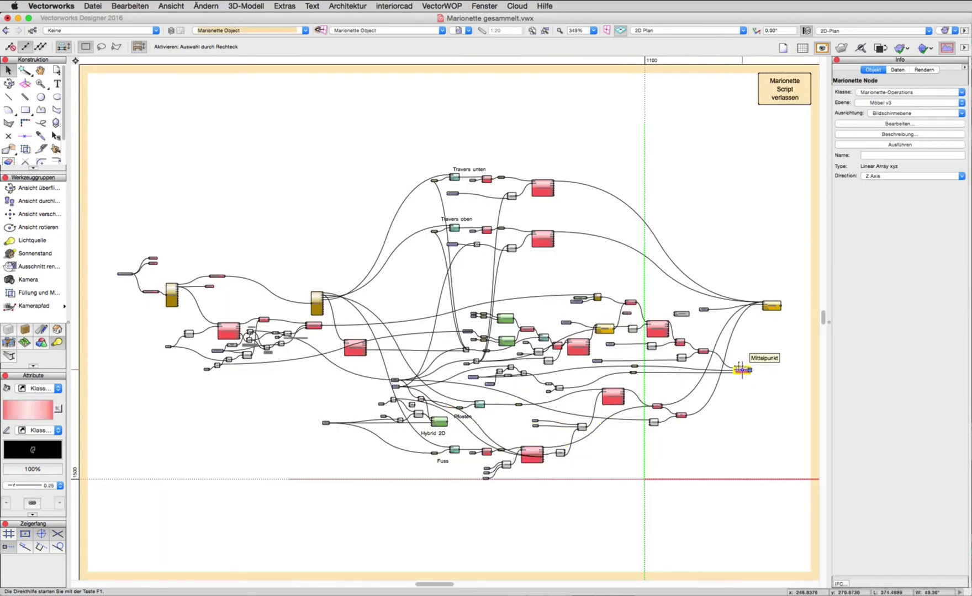
{"action": "left_click", "coordinate": [545, 31]}
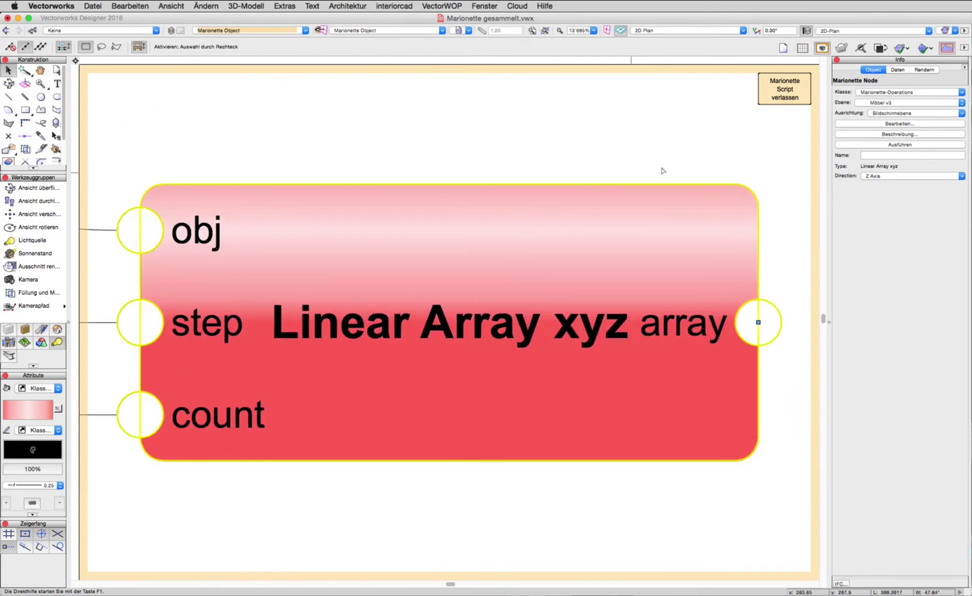
{"action": "left_click", "coordinate": [663, 170]}
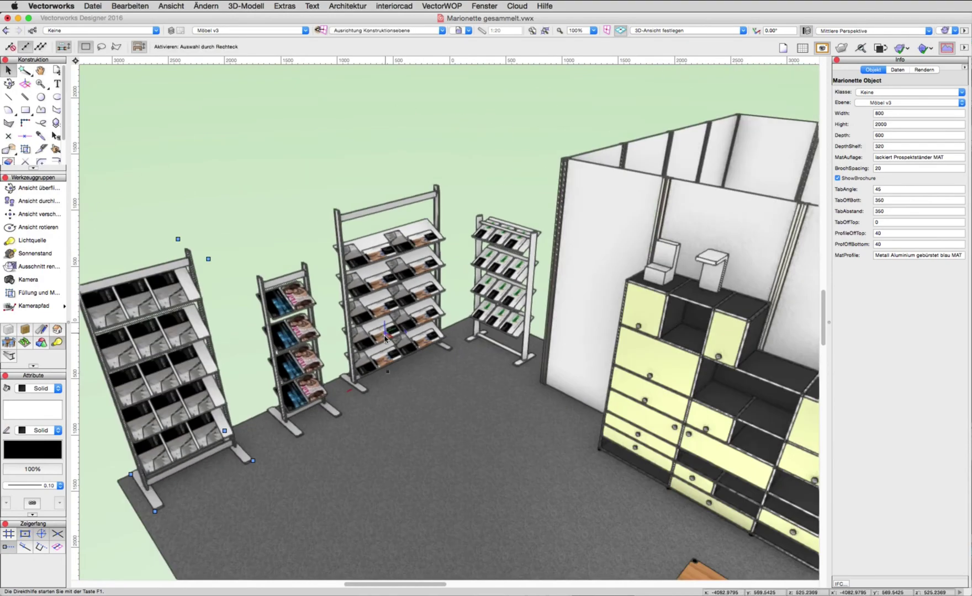
- Inspect the wall object's Dup Array 2Pt script, then set Reshape to Kante parallel verschieben
{"action": "middle_click", "coordinate": [430, 337]}
{"action": "scroll", "coordinate": [429, 338], "scroll_direction": "down", "scroll_amount": 5}
{"action": "middle_click_drag", "start_coordinate": [529, 341], "coordinate": [454, 329]}
{"action": "right_click", "coordinate": [634, 378]}
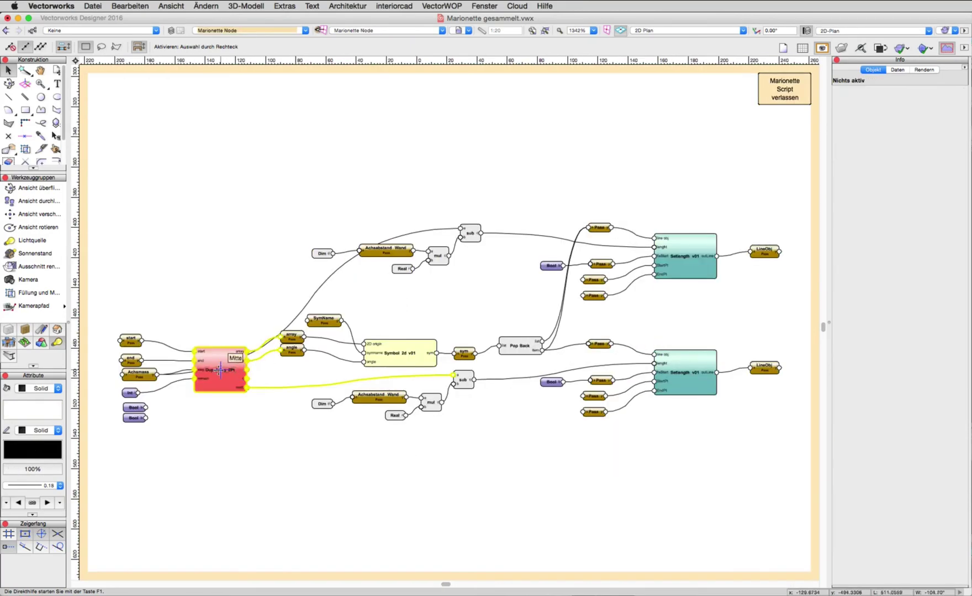
{"action": "left_click", "coordinate": [220, 370]}
{"action": "scroll", "coordinate": [182, 374], "scroll_direction": "up", "scroll_amount": 5}
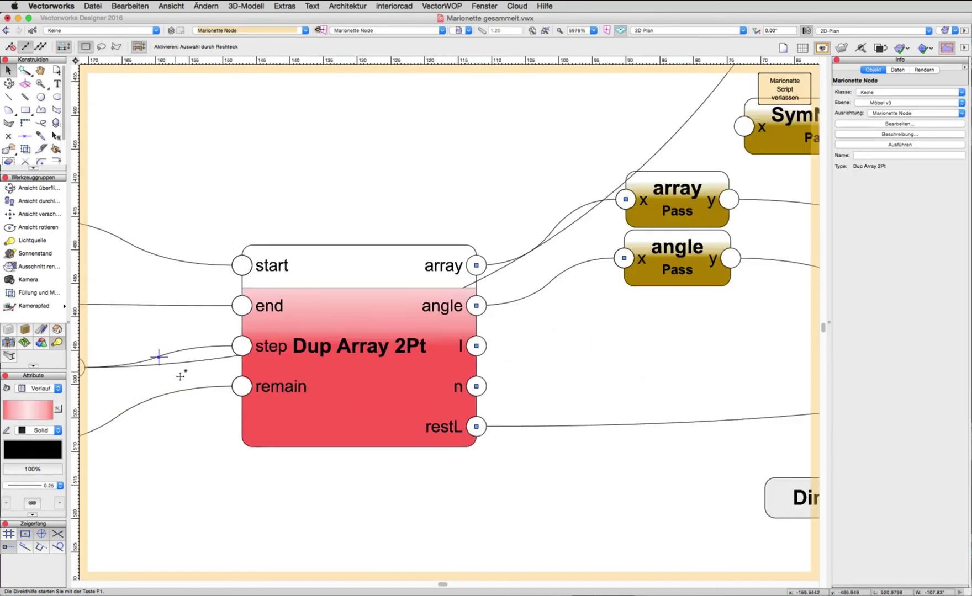
{"action": "left_click", "coordinate": [779, 87]}
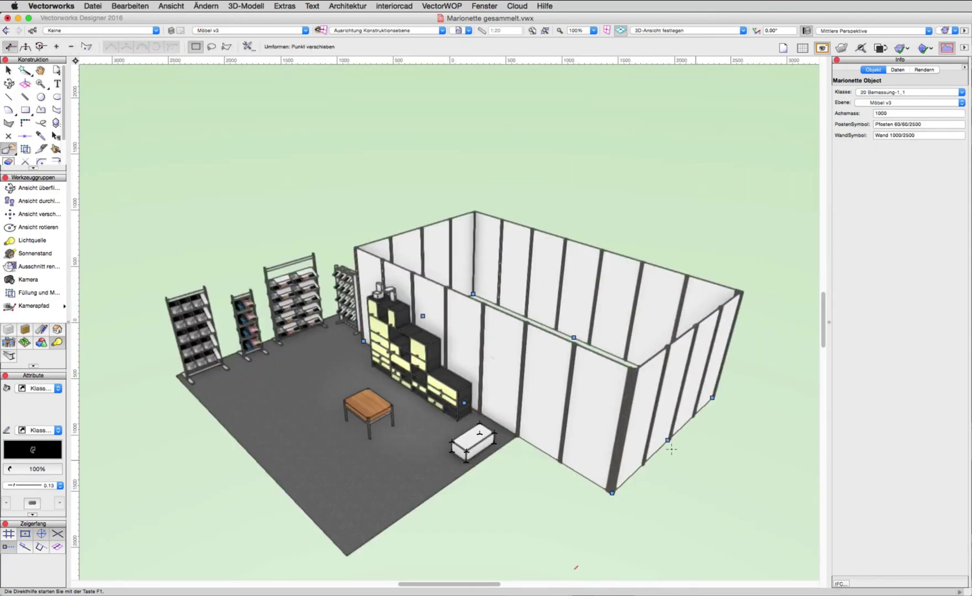
{"action": "key", "text": "u"}
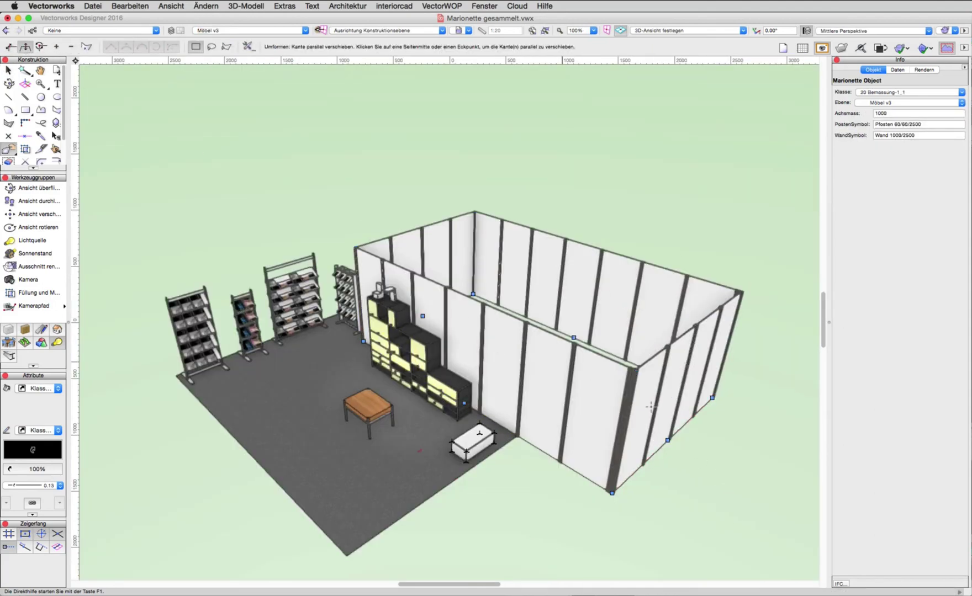